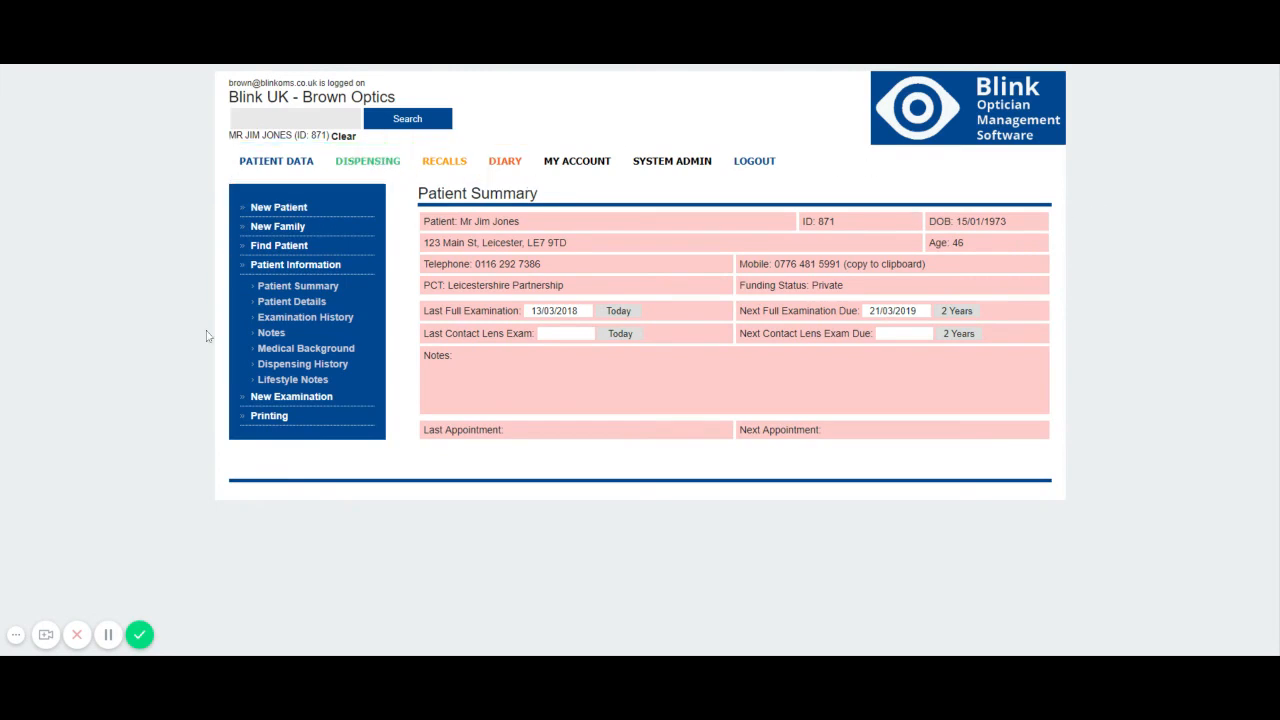
Start a new full eye examination for the open patient and set the examination date to 13/03/2019
click(289, 398)
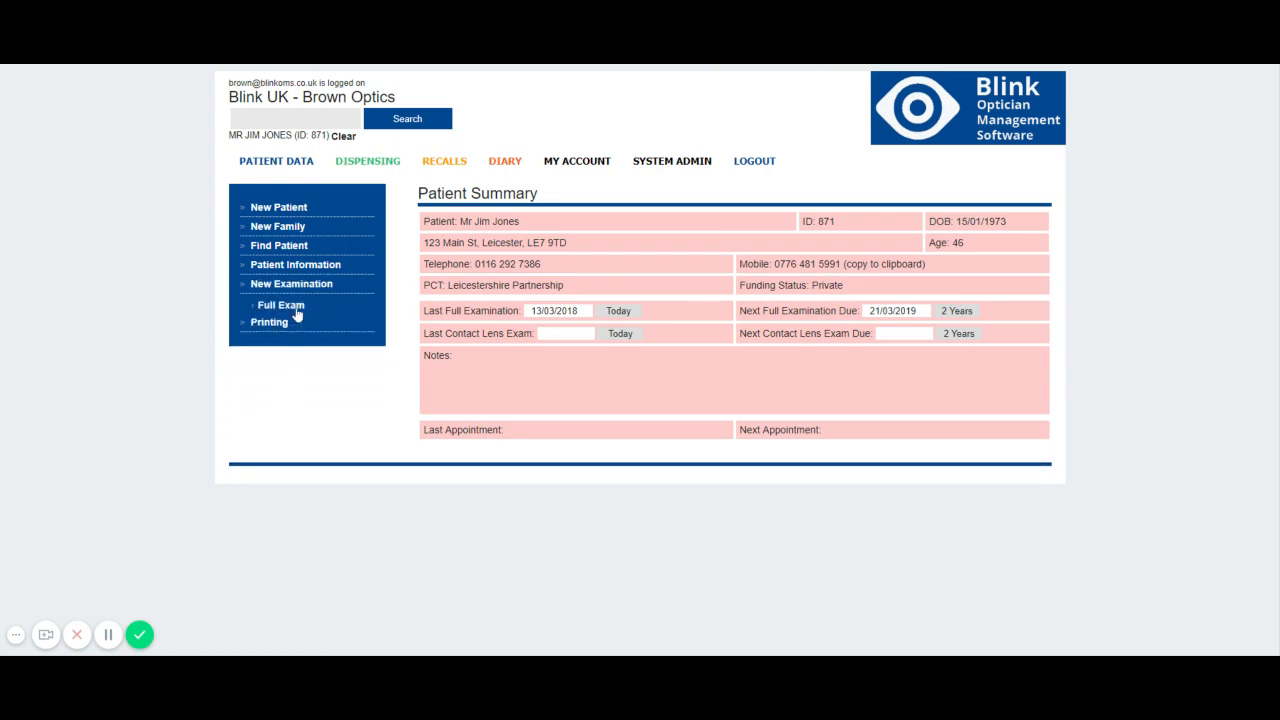
click(295, 310)
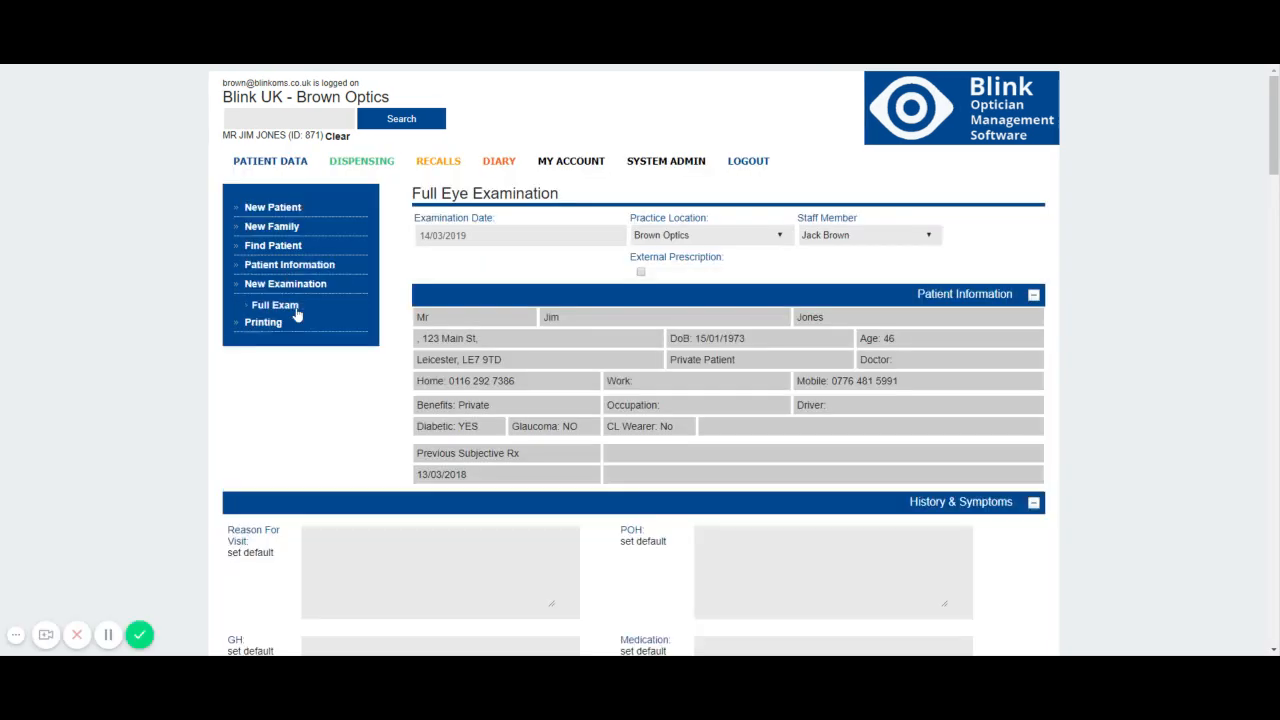
scroll(634, 360, down, 2)
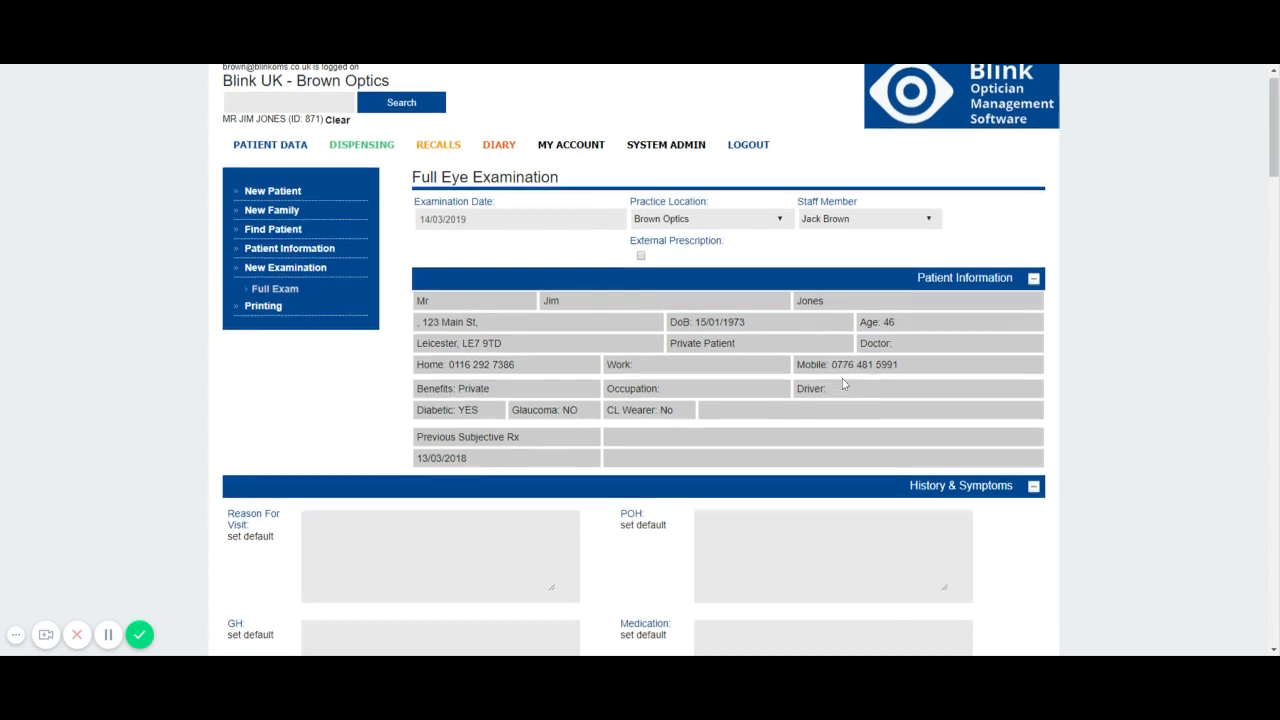
scroll(822, 368, up, 2)
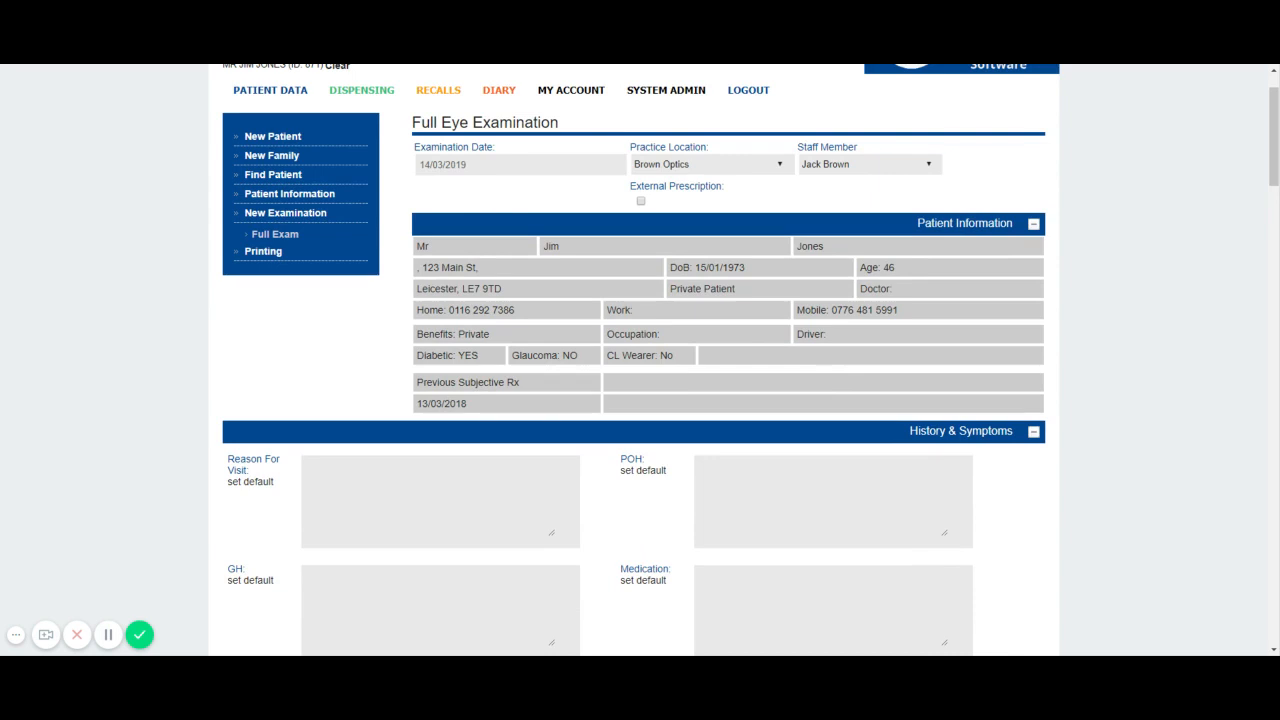
click(508, 164)
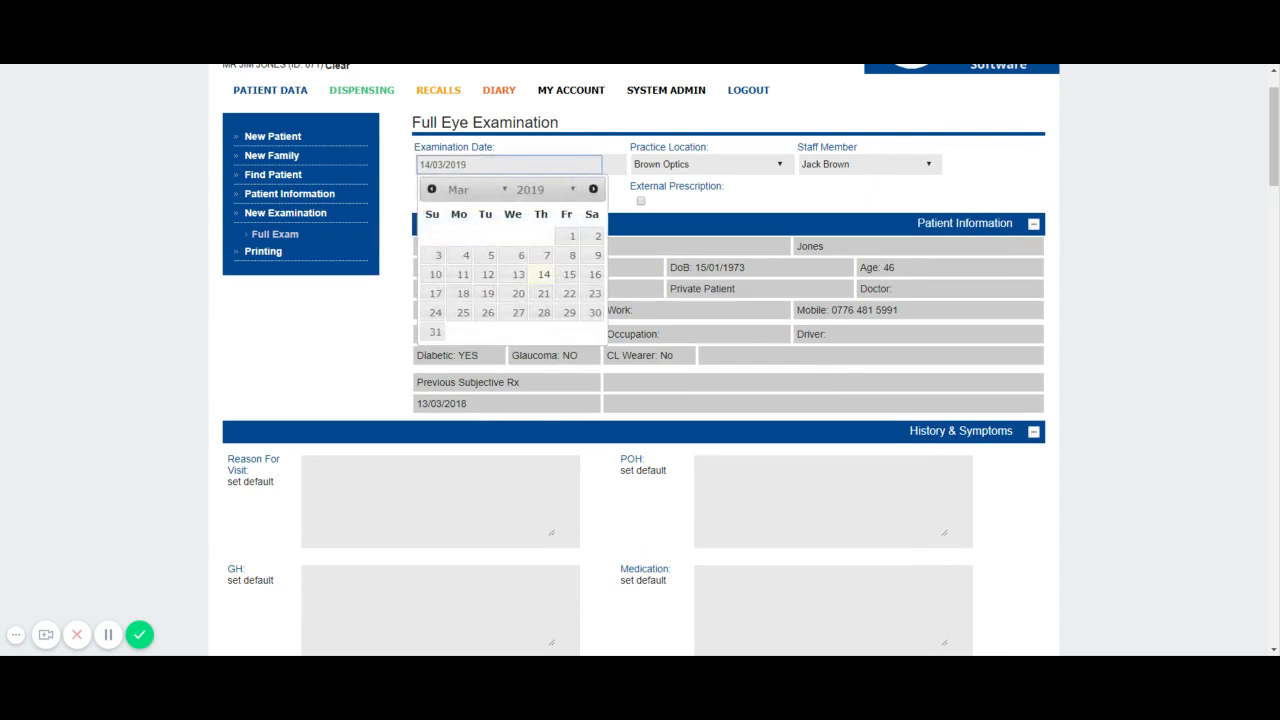
click(517, 274)
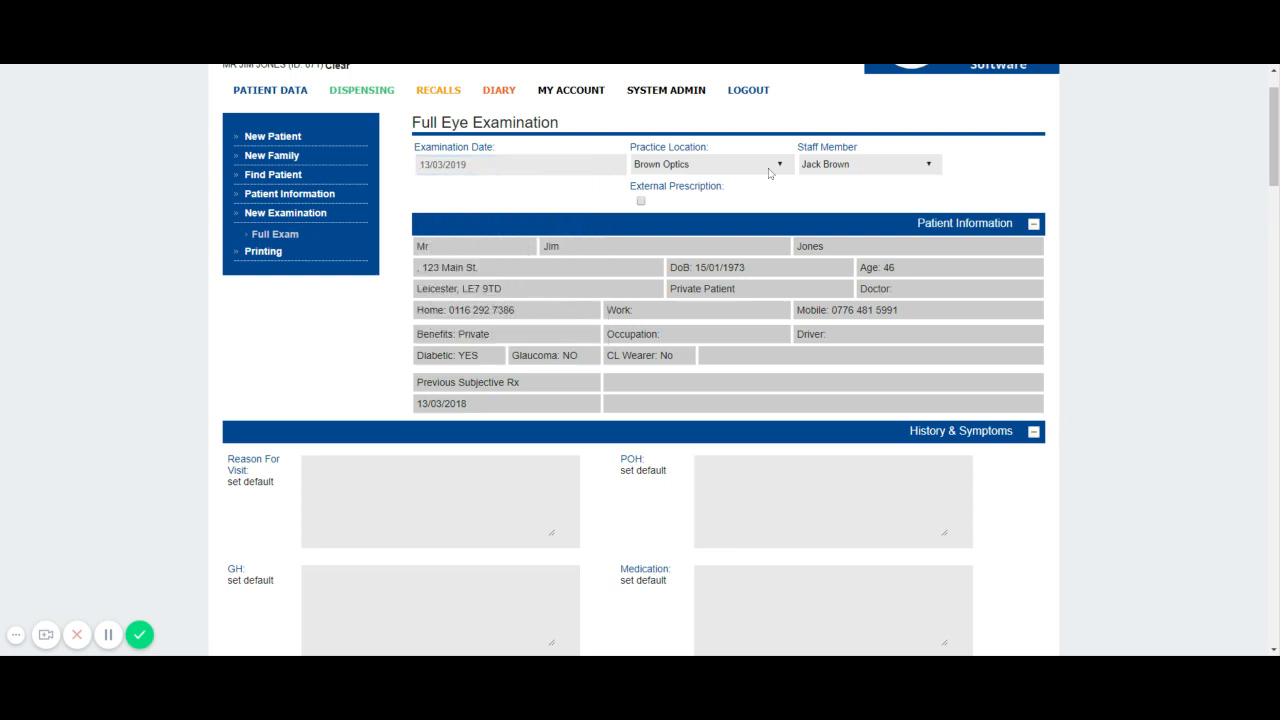
click(856, 170)
Fill Reason For Visit and POH with their default texts, and enter "test text" under GH
scroll(676, 418, down, 2)
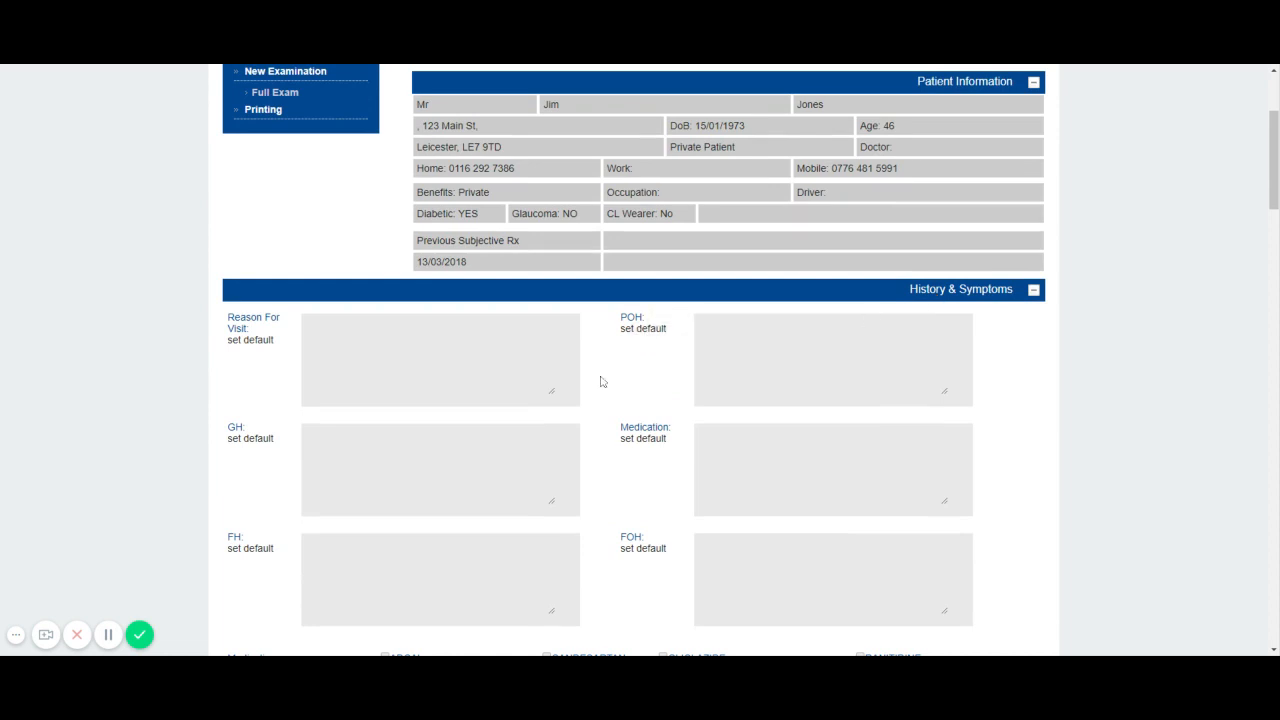
scroll(600, 380, down, 2)
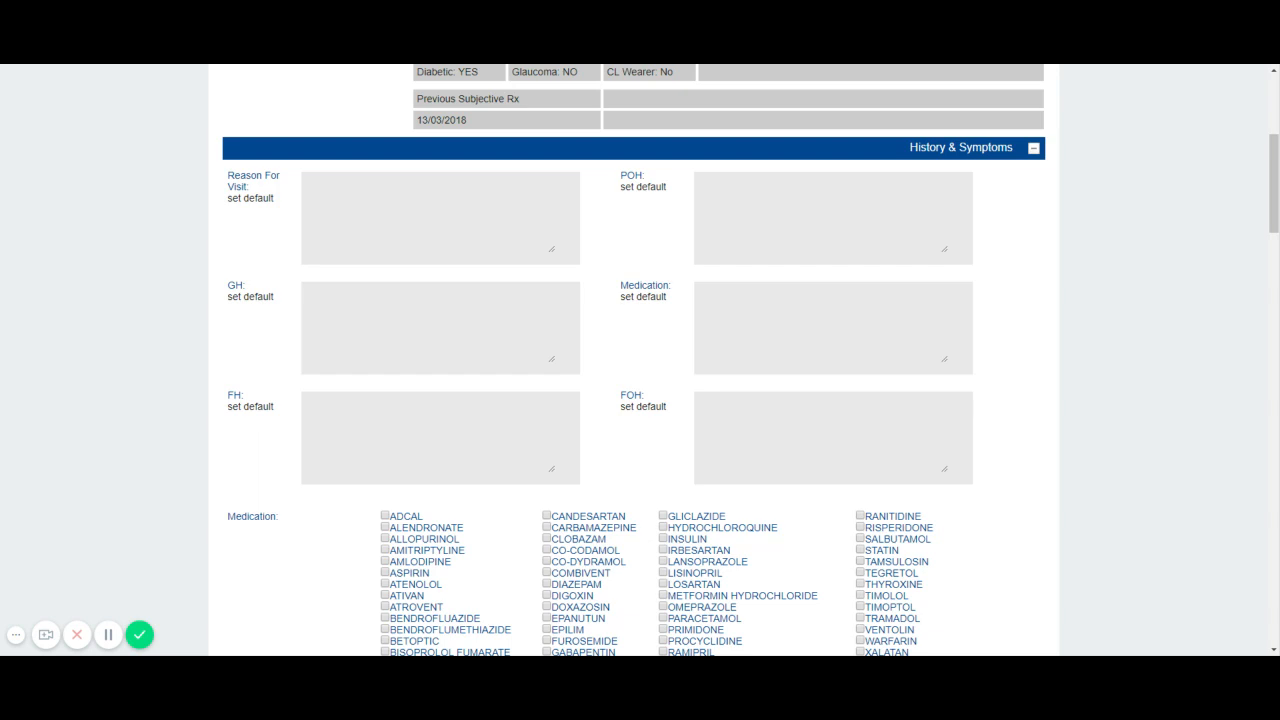
mouse_move(252, 208)
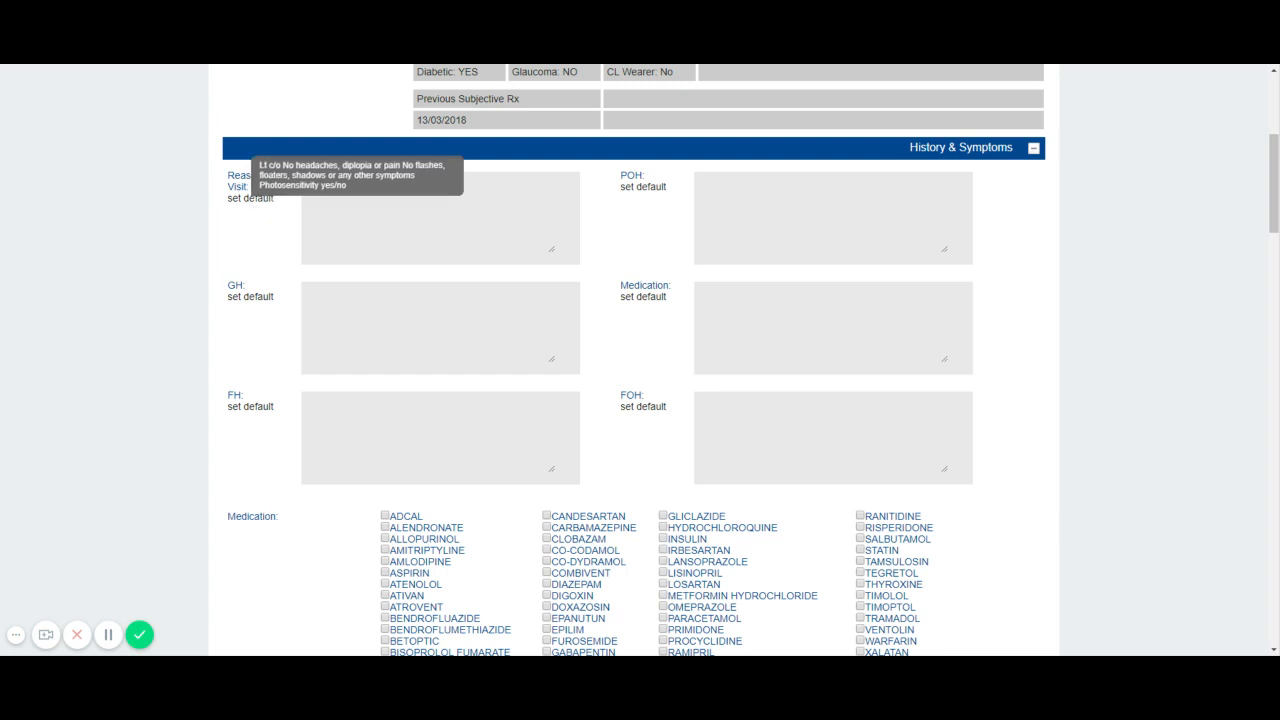
click(249, 200)
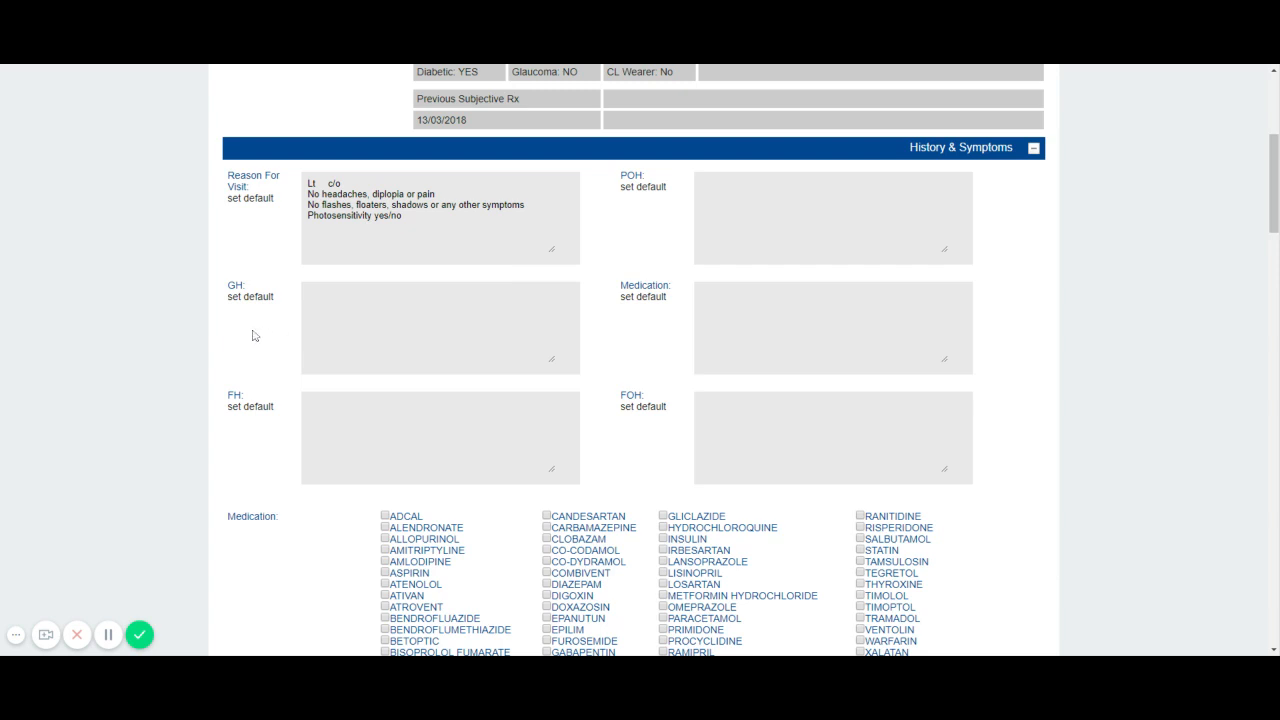
mouse_move(236, 288)
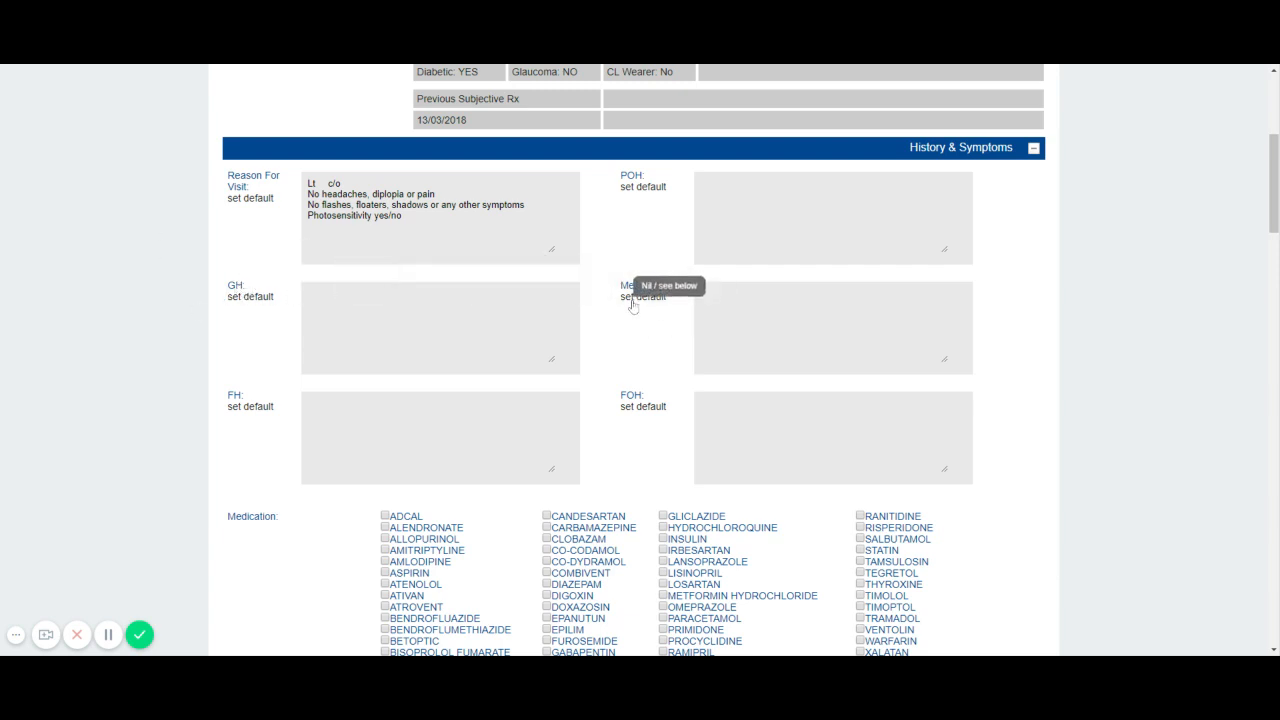
click(653, 189)
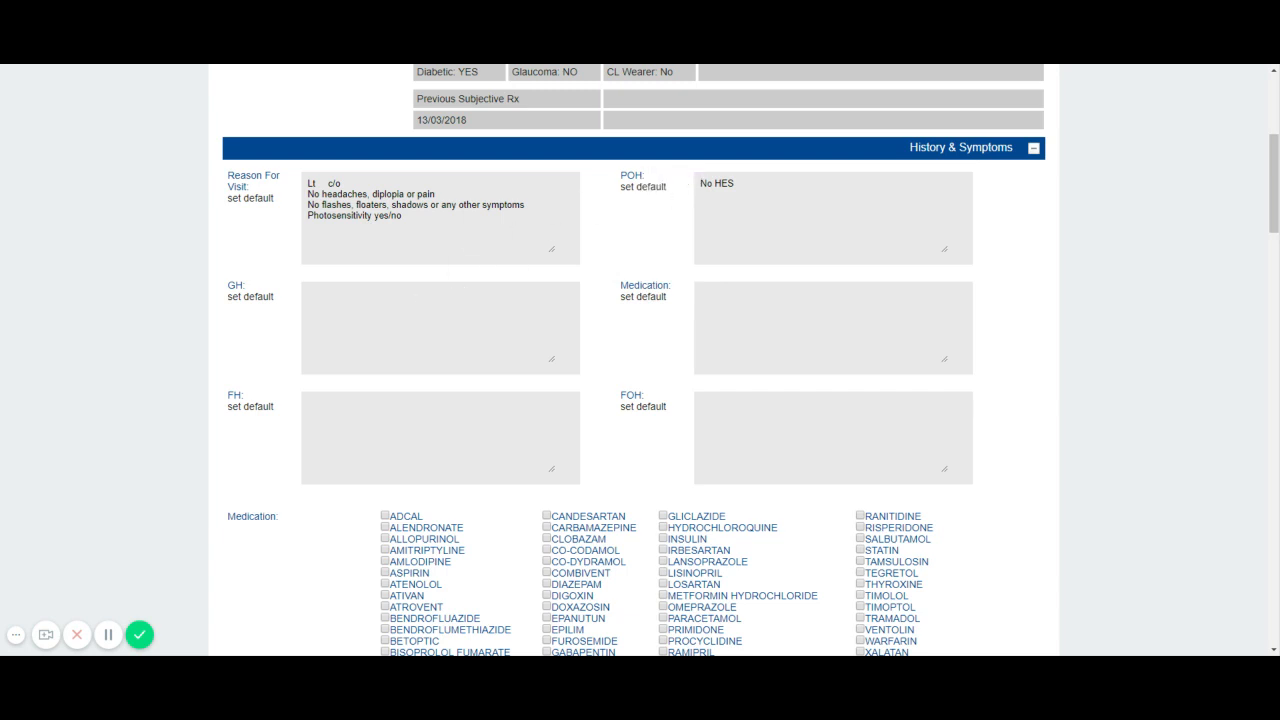
key(Tab)
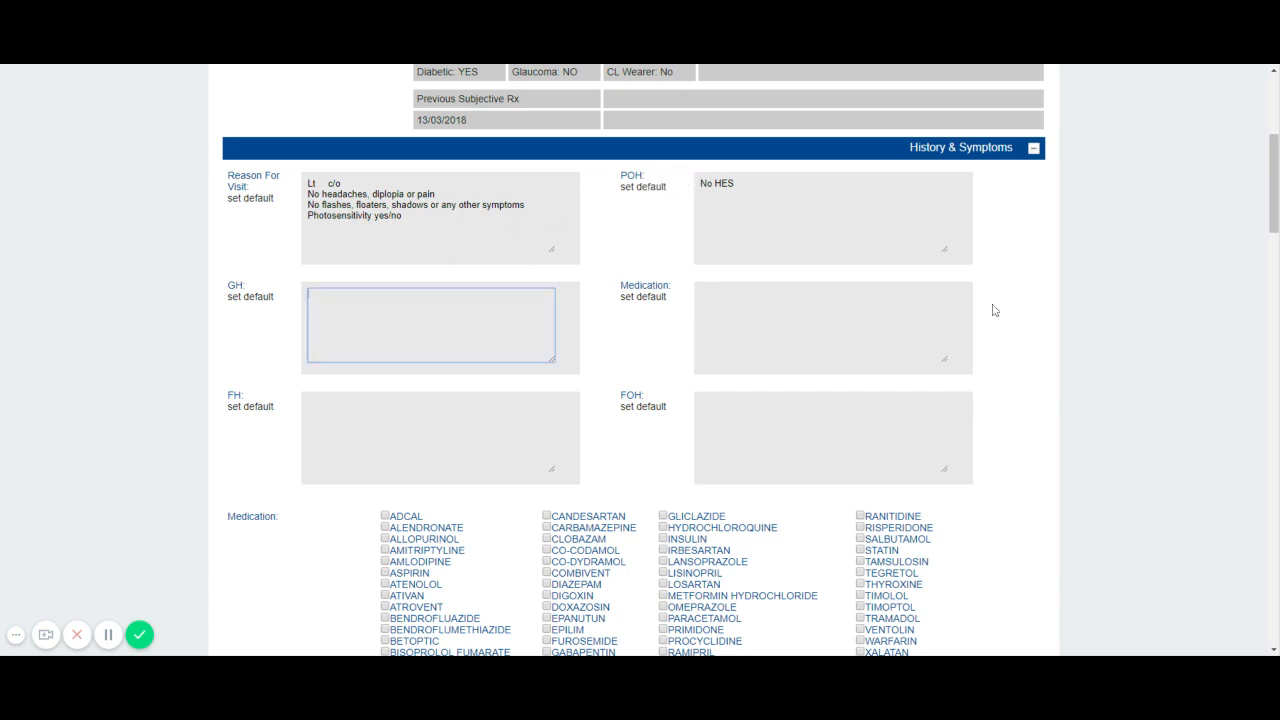
text(test text)
Mark Warfarin and Insulin in the patient's medication checklist
scroll(426, 480, down, 1)
scroll(640, 360, down, 2)
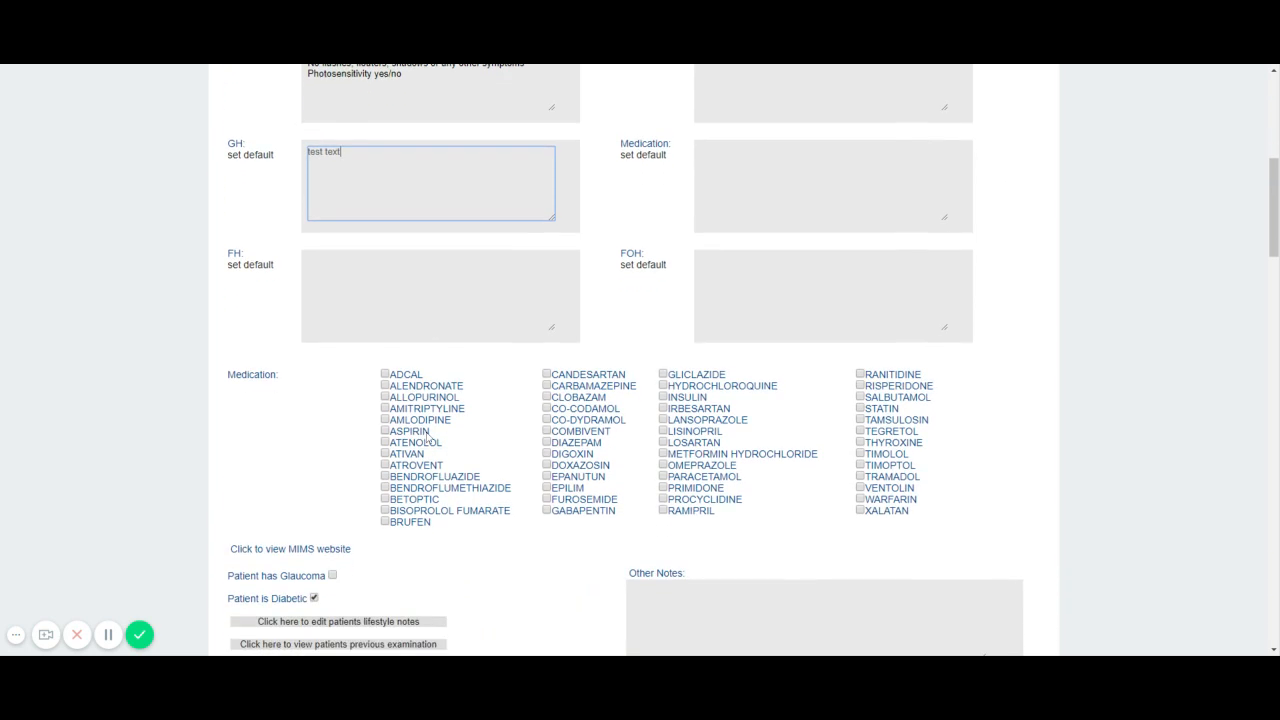
scroll(428, 438, down, 1)
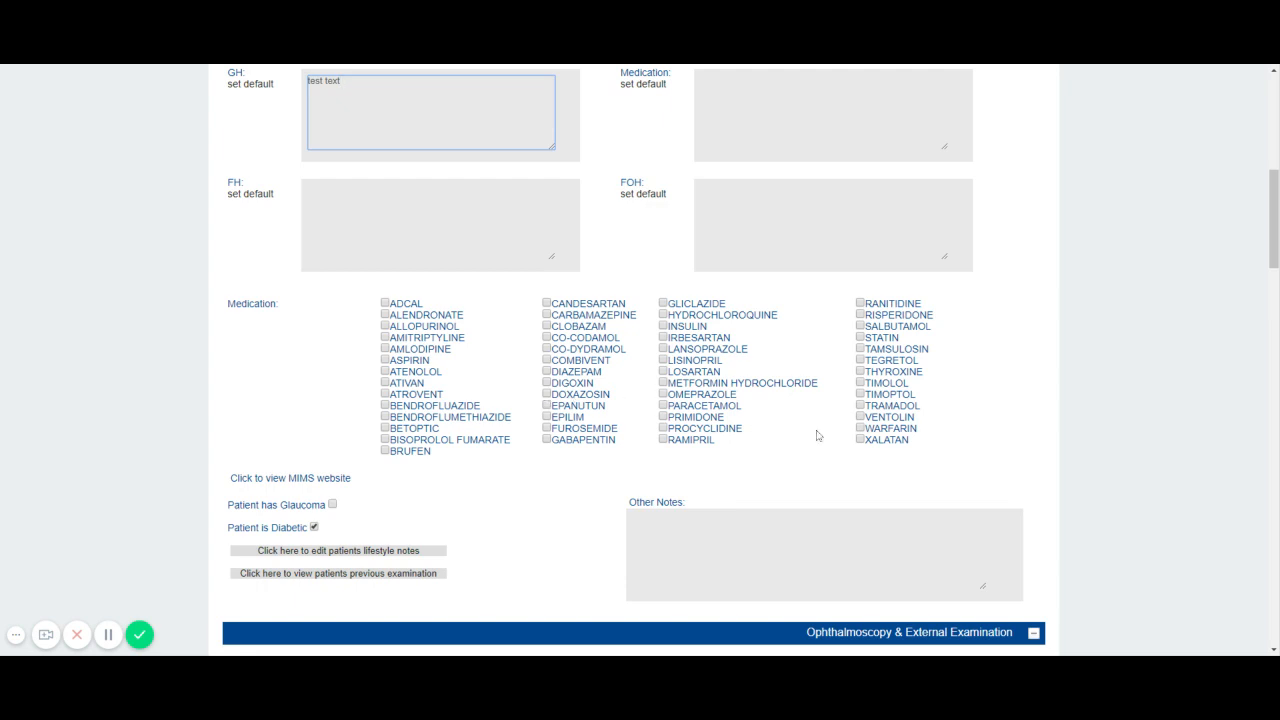
click(861, 429)
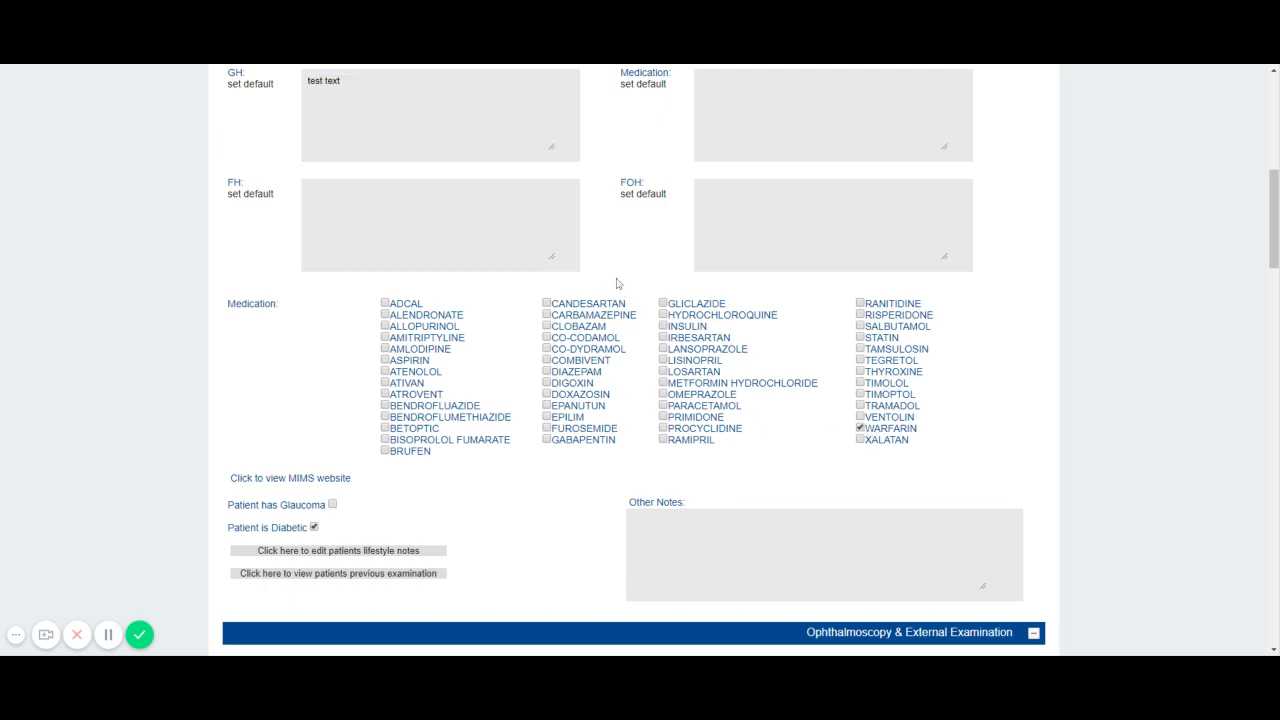
click(663, 327)
Collapse the Ophthalmoscopy & External Examination and Further Investigative Techniques sections, and reopen the ophthalmoscopy one
scroll(357, 410, down, 2)
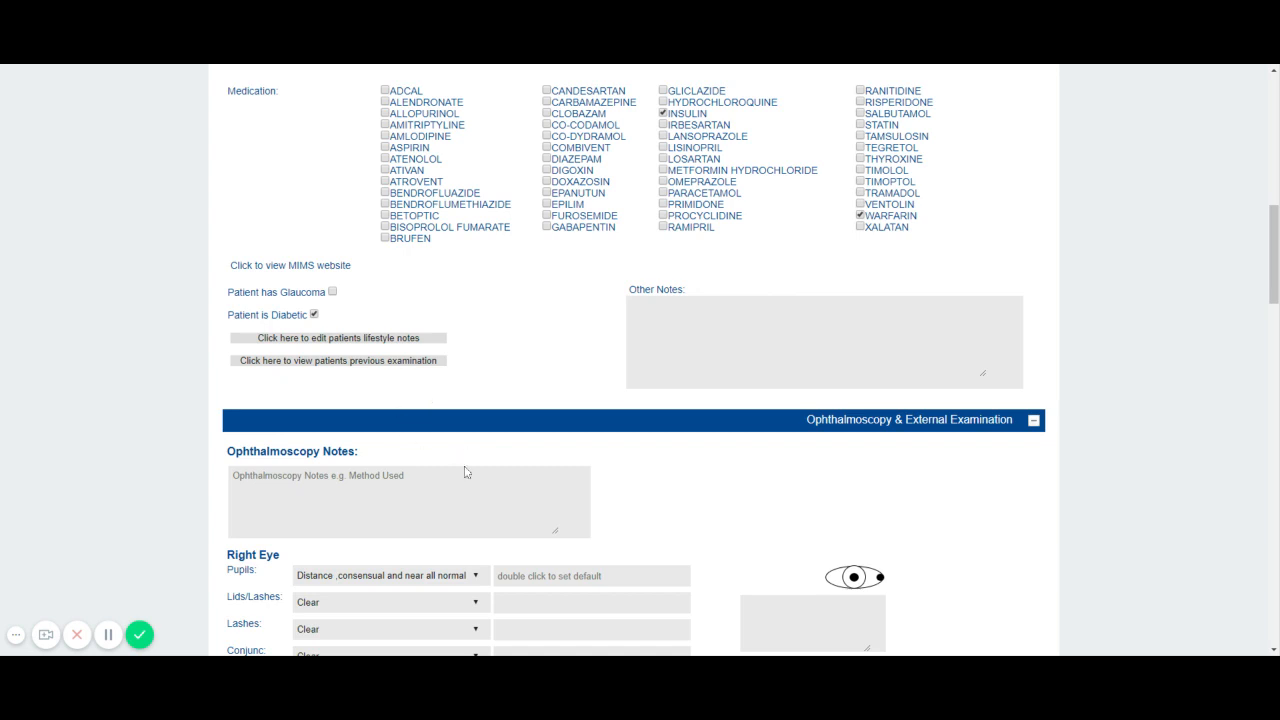
scroll(455, 560, down, 1)
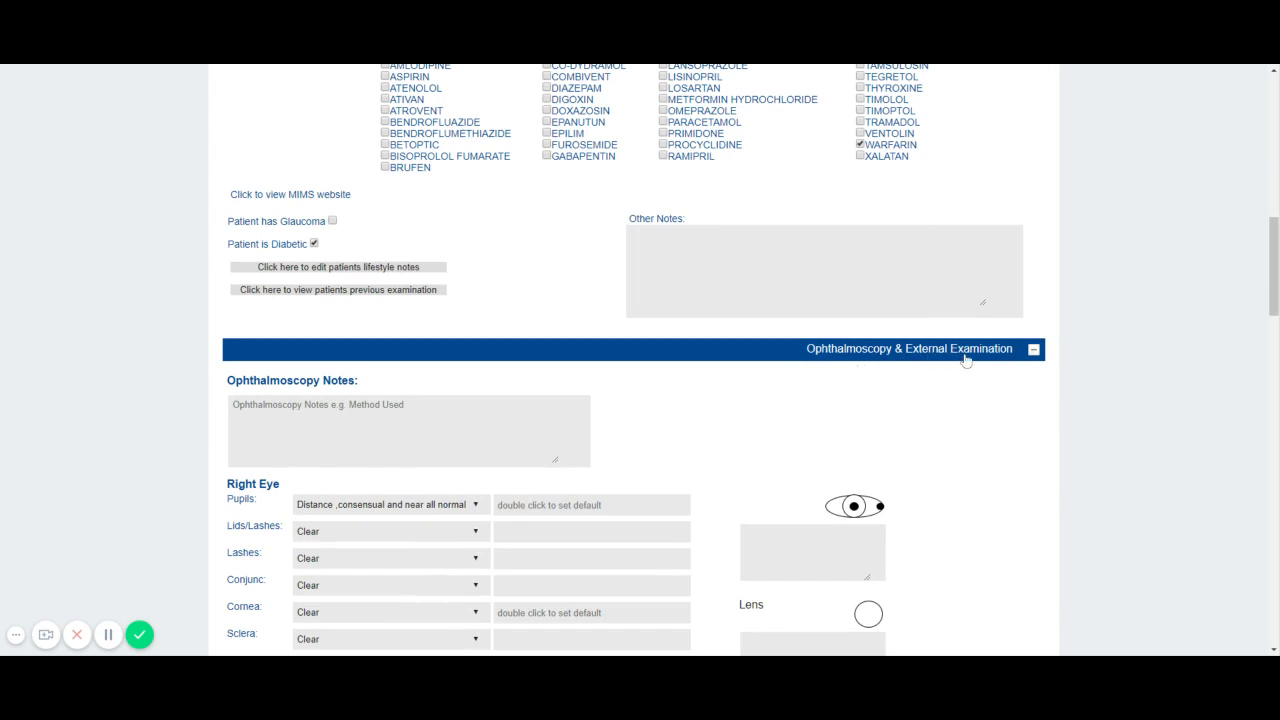
scroll(965, 361, down, 4)
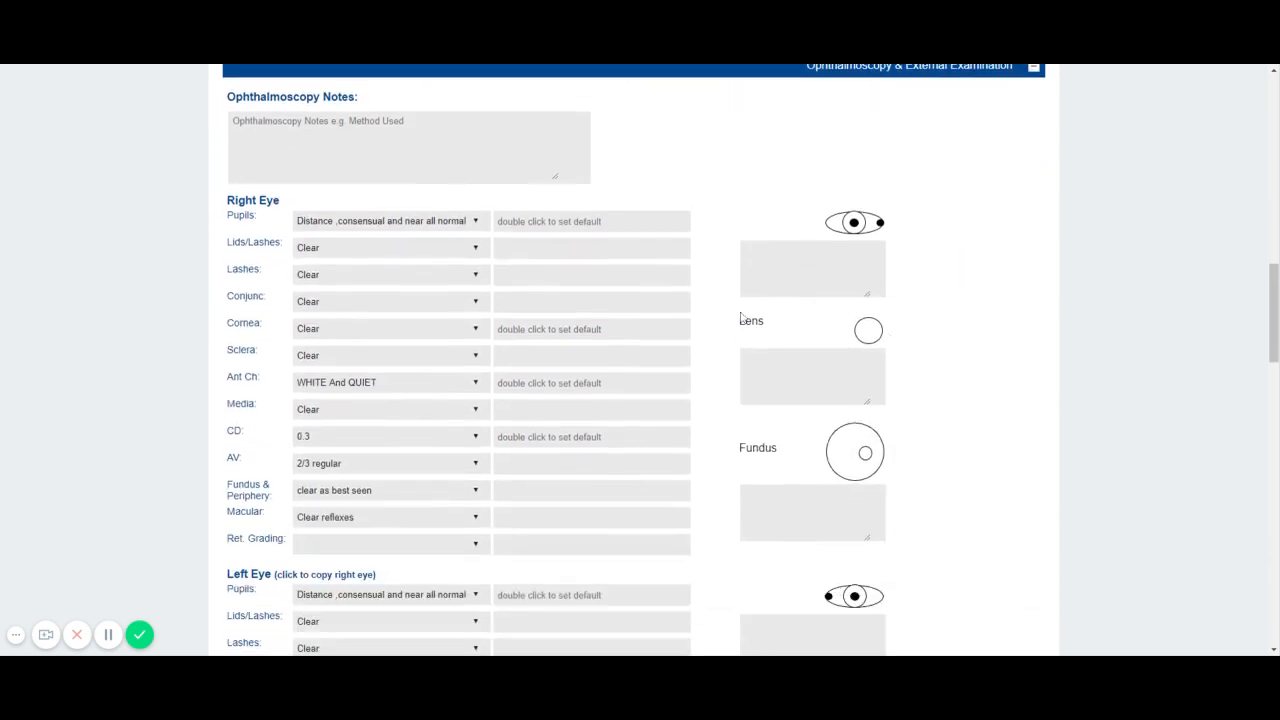
scroll(739, 314, up, 1)
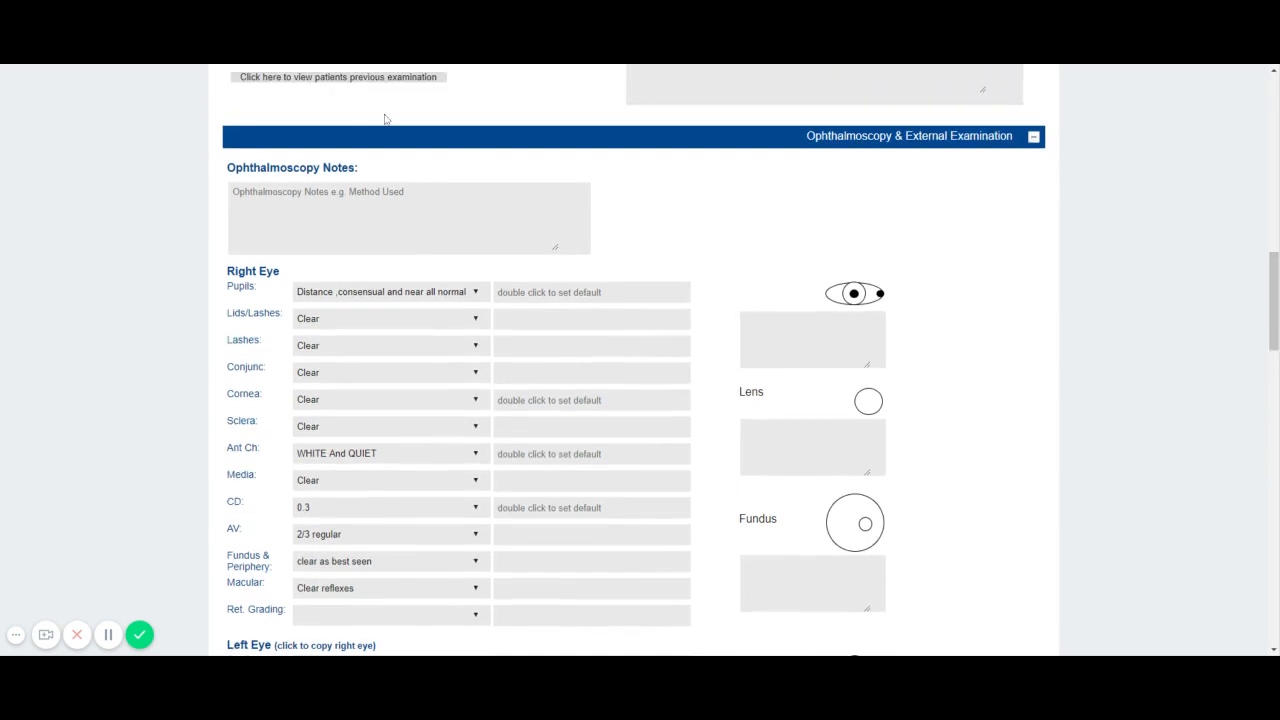
click(895, 138)
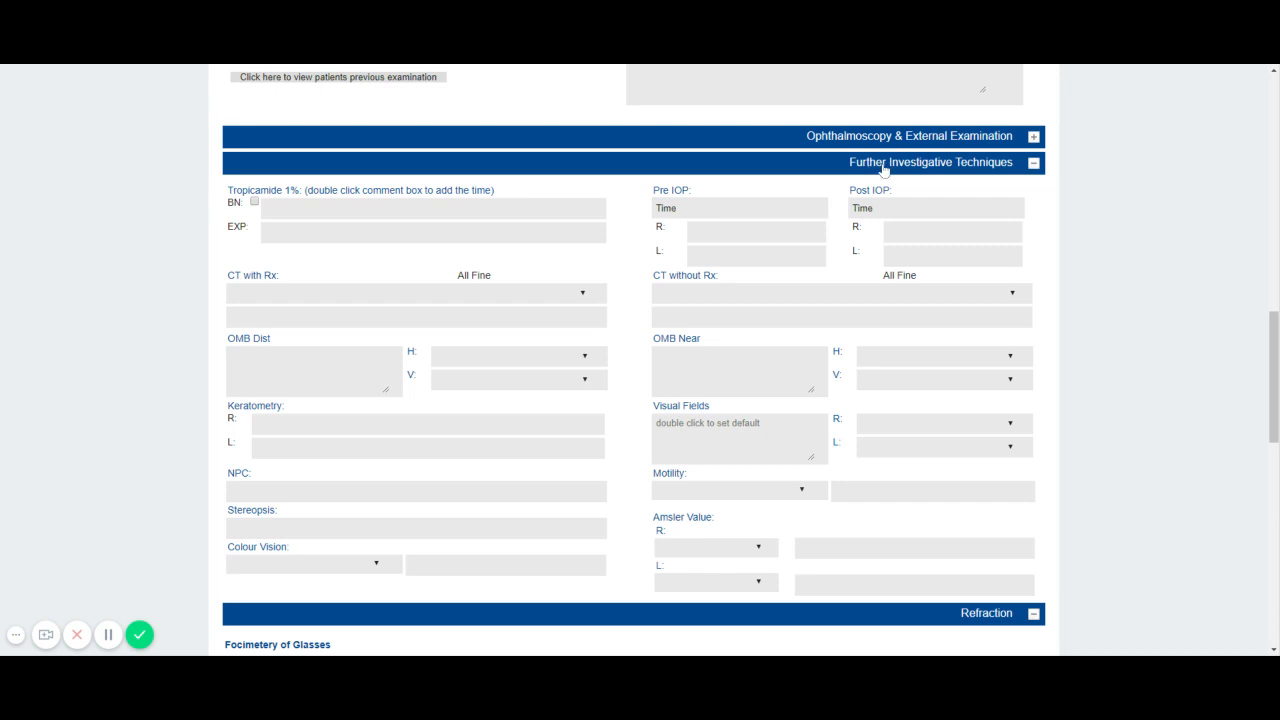
click(884, 168)
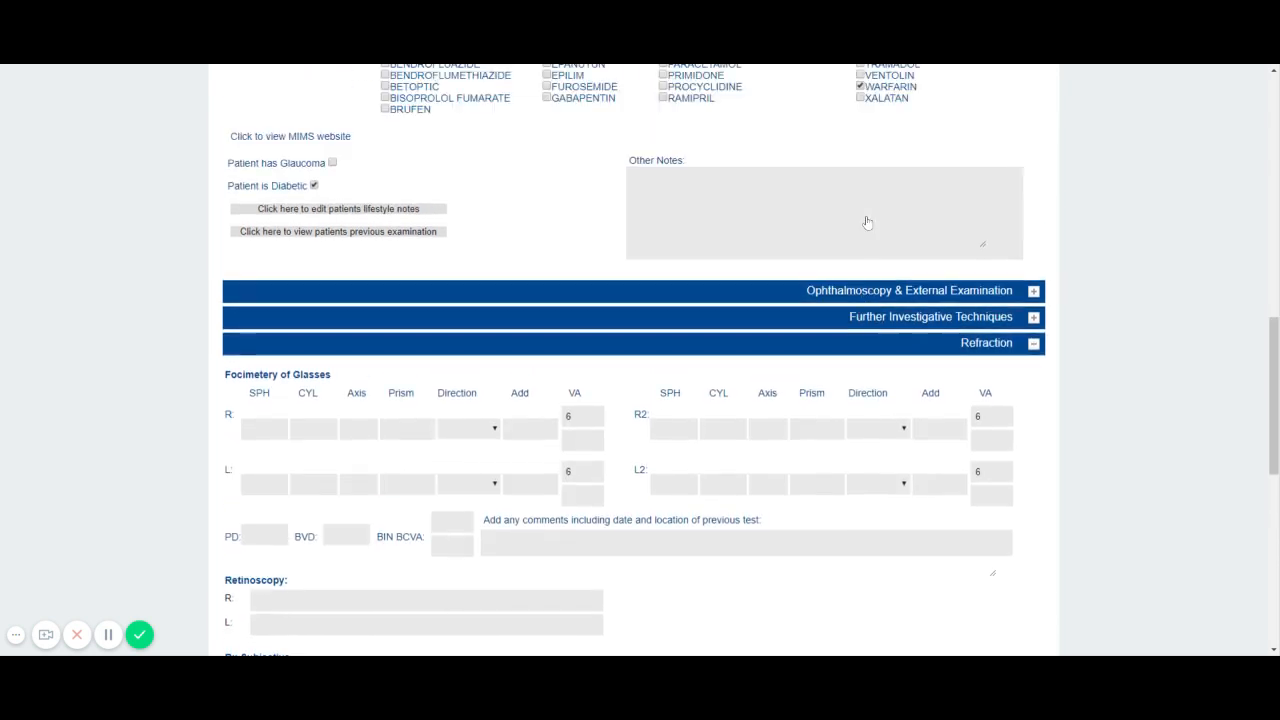
scroll(870, 222, up, 3)
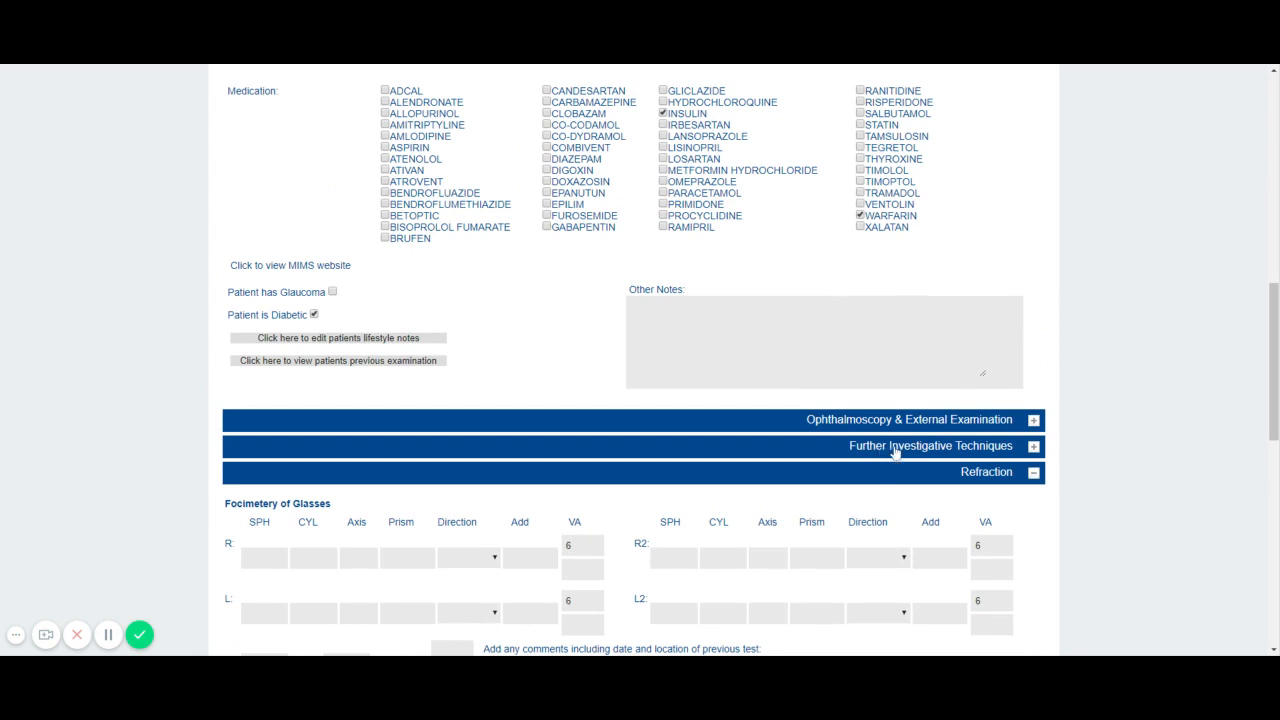
click(943, 425)
For the right eye, insert the default Pupils and Cornea comments and set Lids/Lashes to Meibomian cyst (chalazion) with comment 123
scroll(951, 497, down, 4)
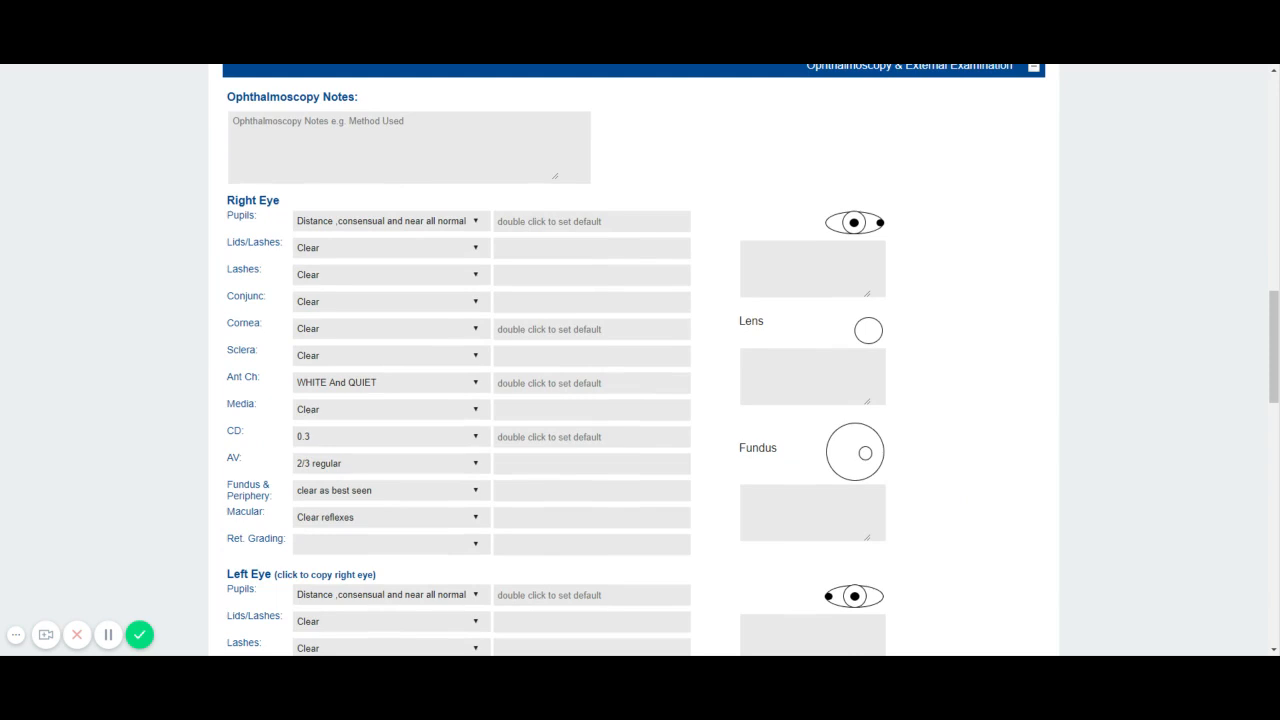
double_click(570, 221)
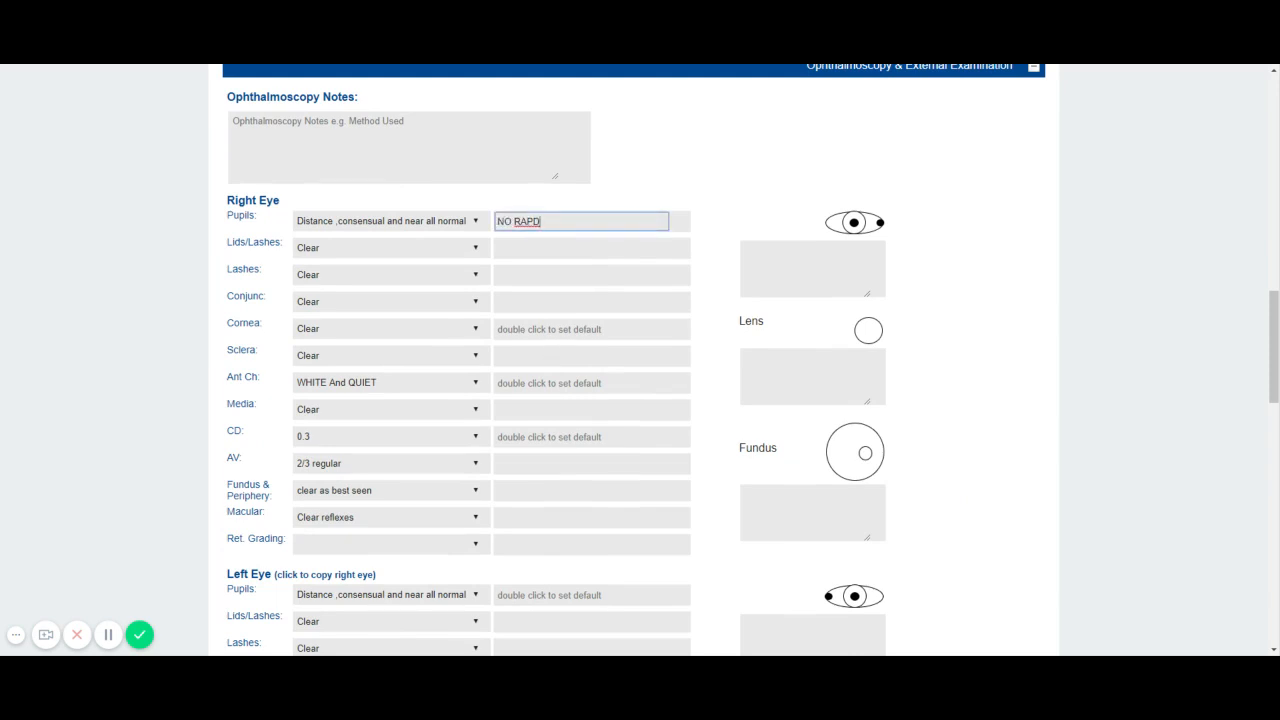
double_click(570, 329)
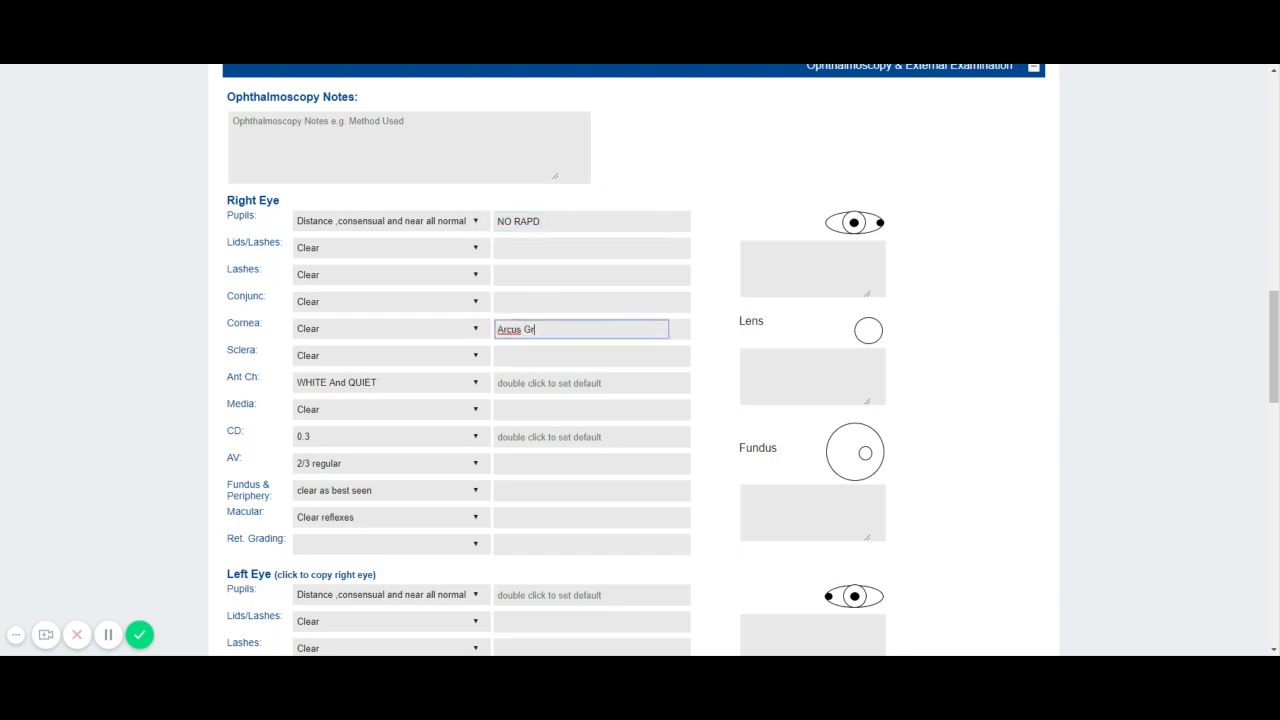
click(325, 249)
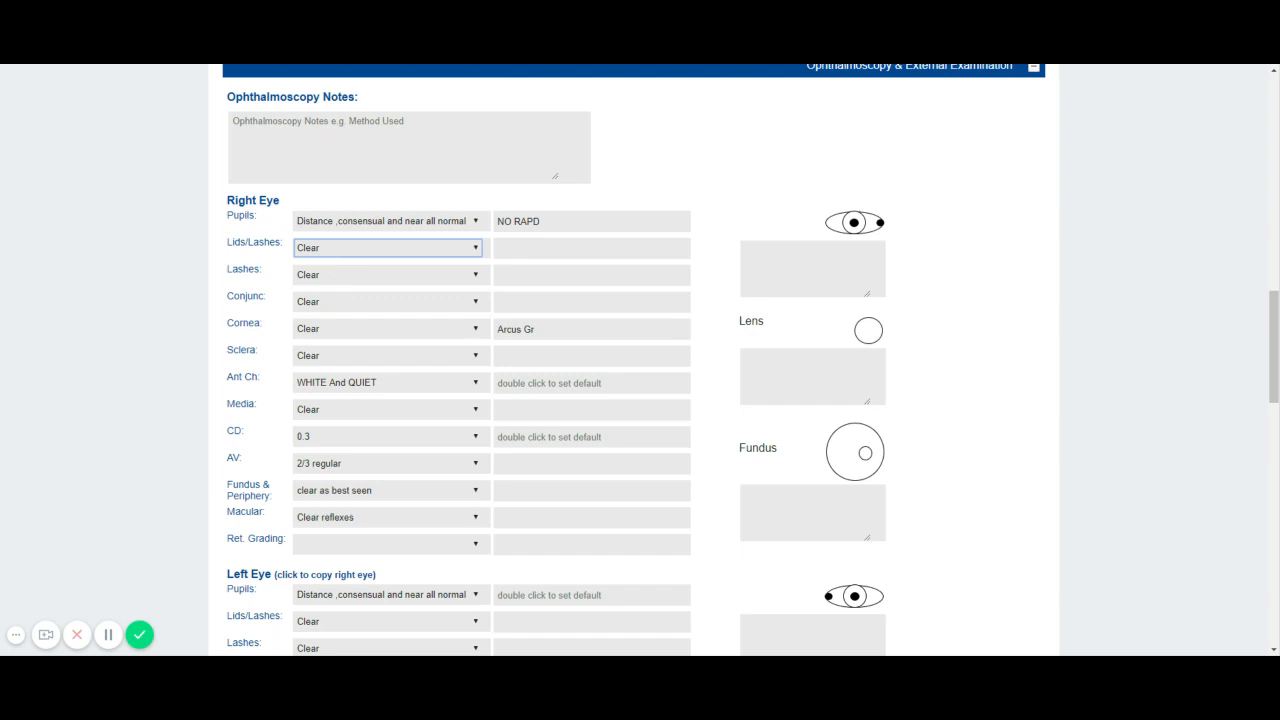
click(370, 384)
Copy the right eye's ophthalmoscopy findings to the left eye
scroll(394, 277, down, 2)
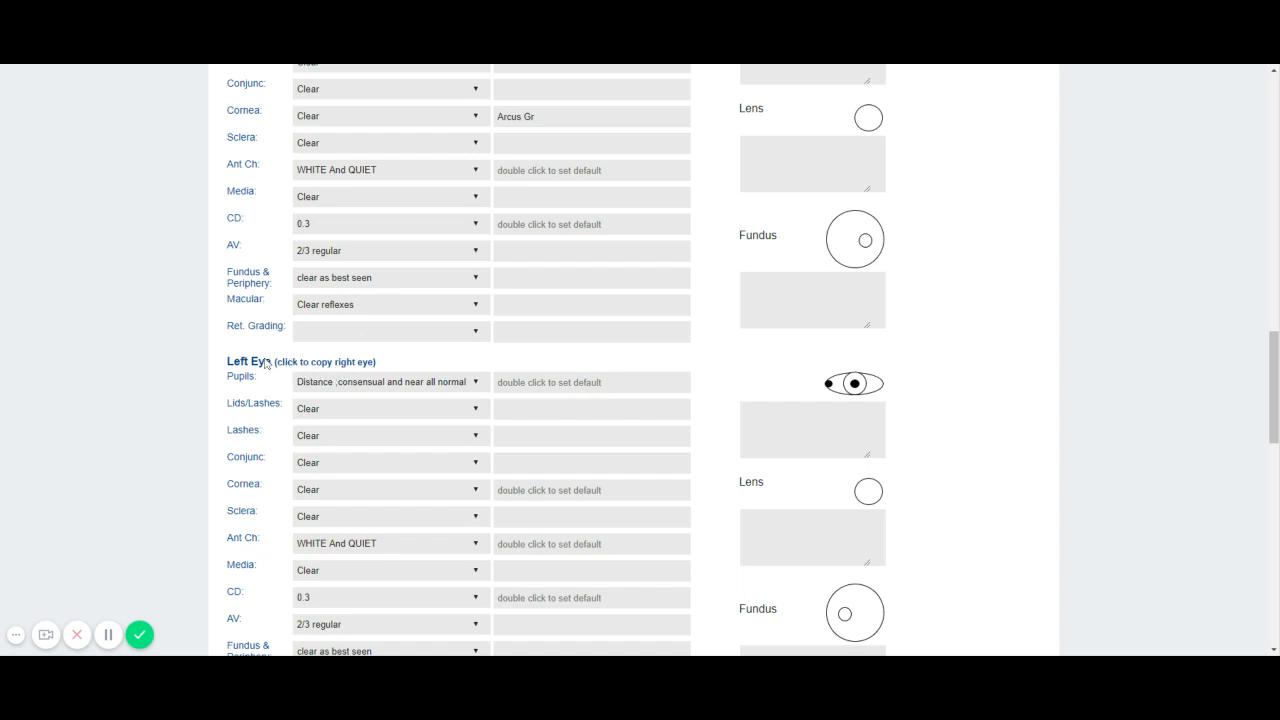
click(356, 369)
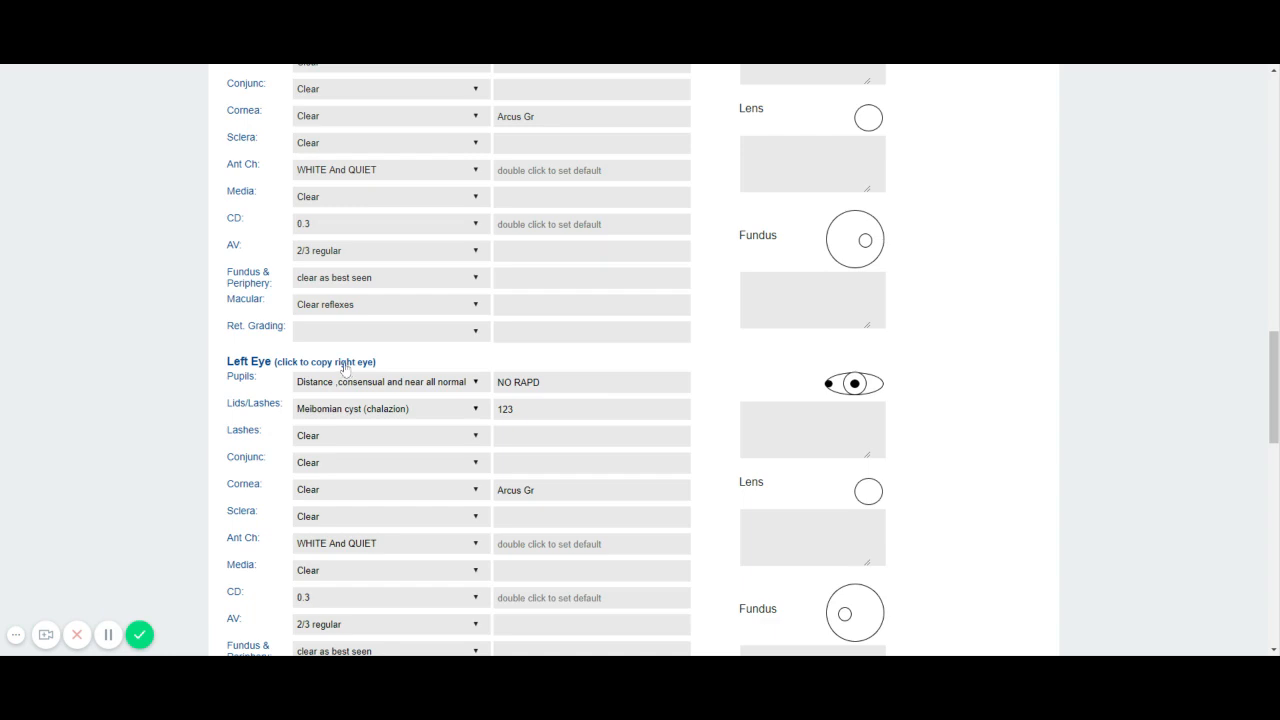
scroll(328, 378, down, 2)
scroll(328, 378, down, 2)
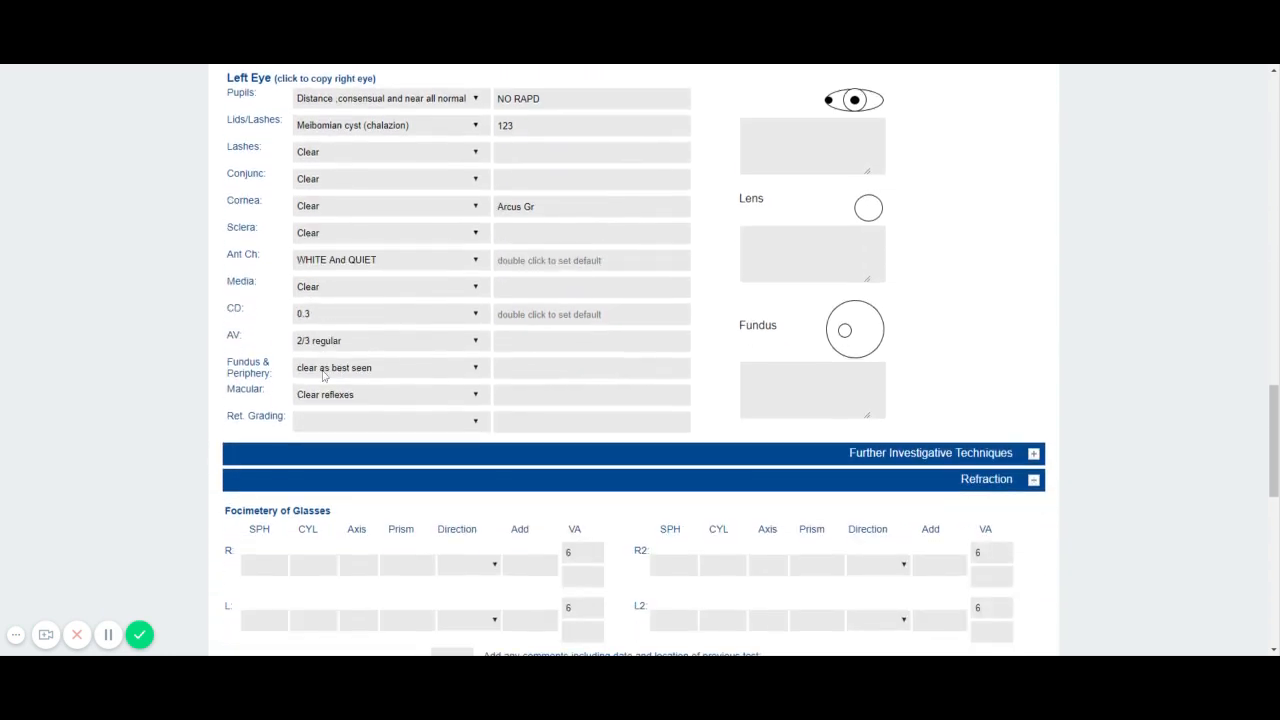
Mark two points on the right eye's lens diagram and add the note "ar here" to it
scroll(760, 376, up, 2)
scroll(783, 388, up, 4)
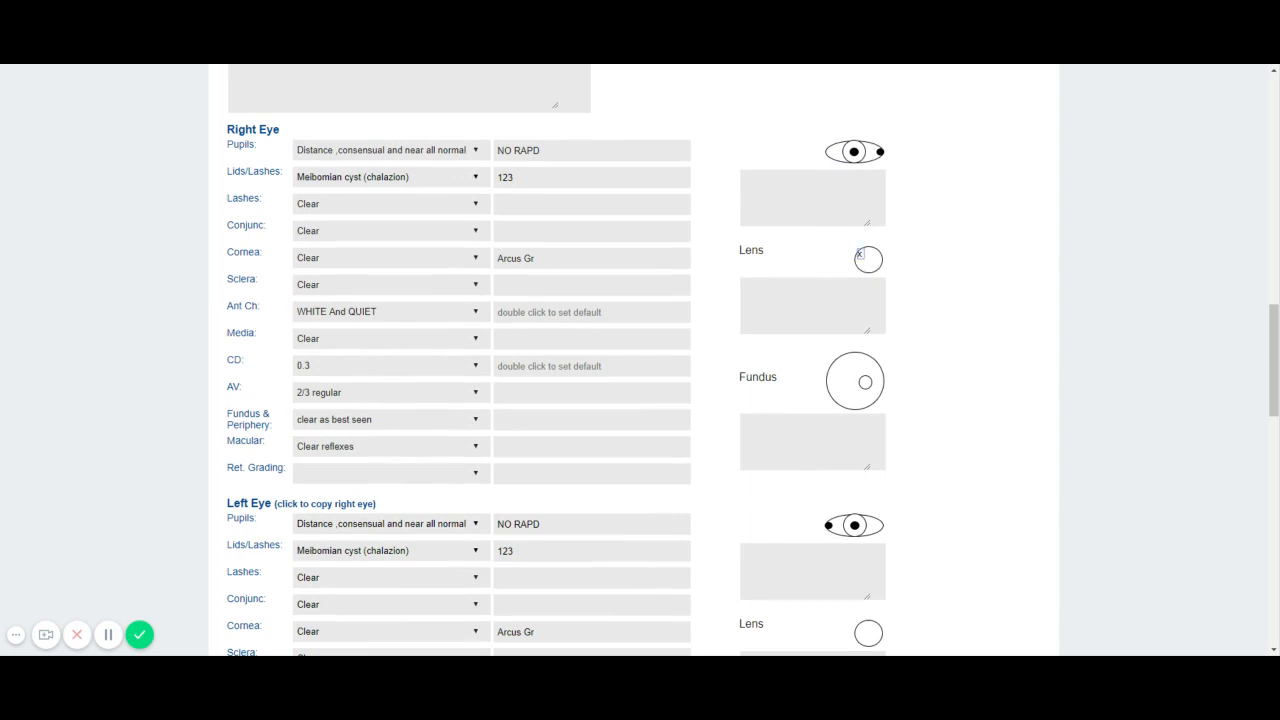
click(859, 265)
click(750, 280)
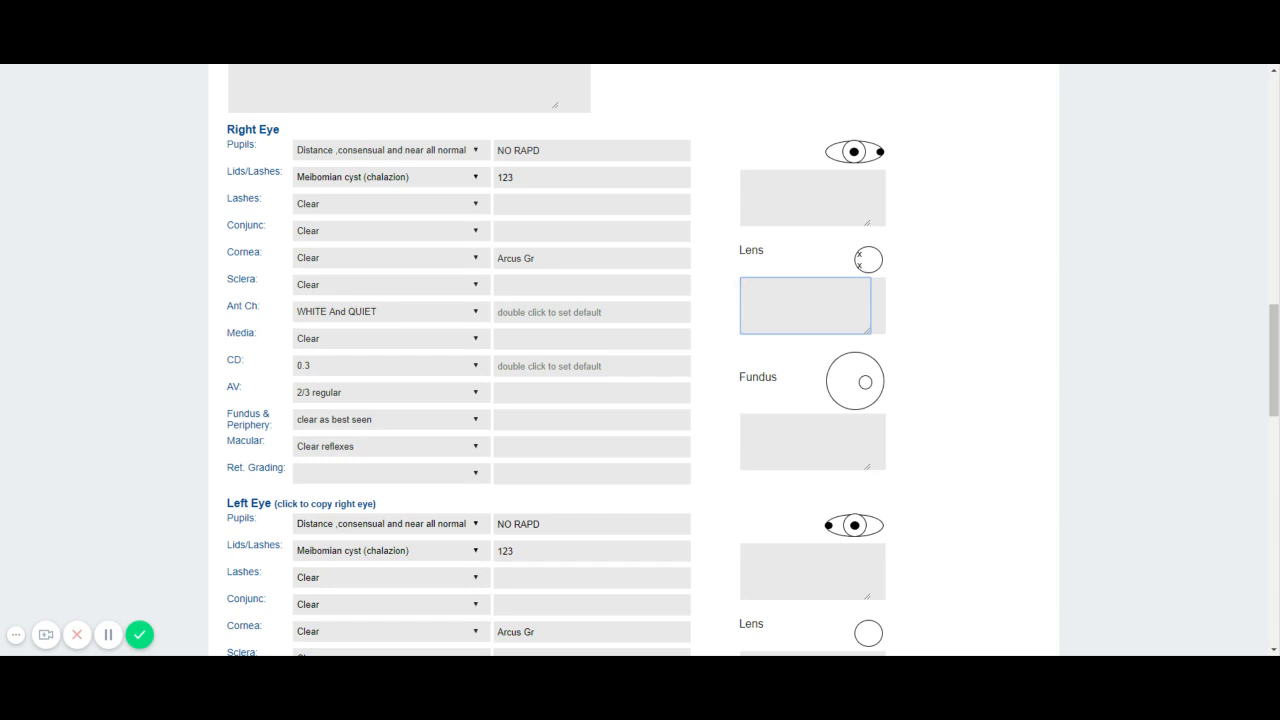
text(ar here)
Expand the Further Investigative Techniques section of the examination
scroll(740, 370, down, 4)
scroll(737, 356, down, 1)
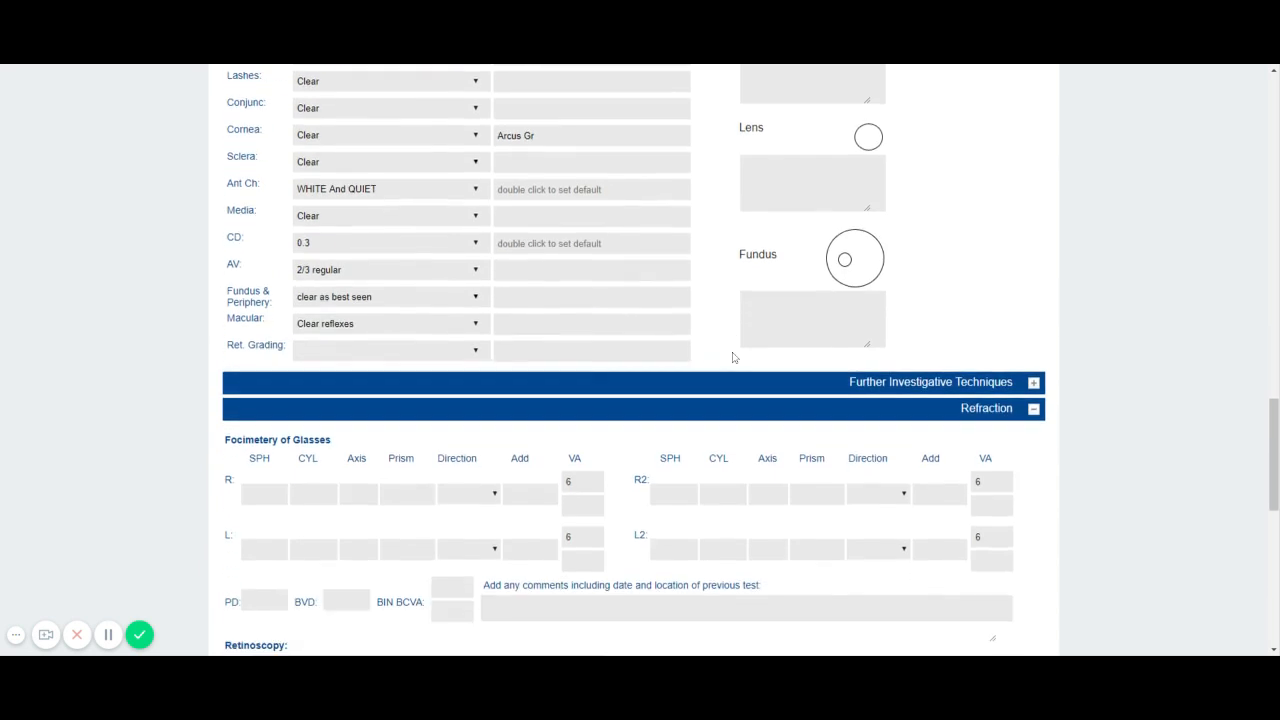
click(880, 384)
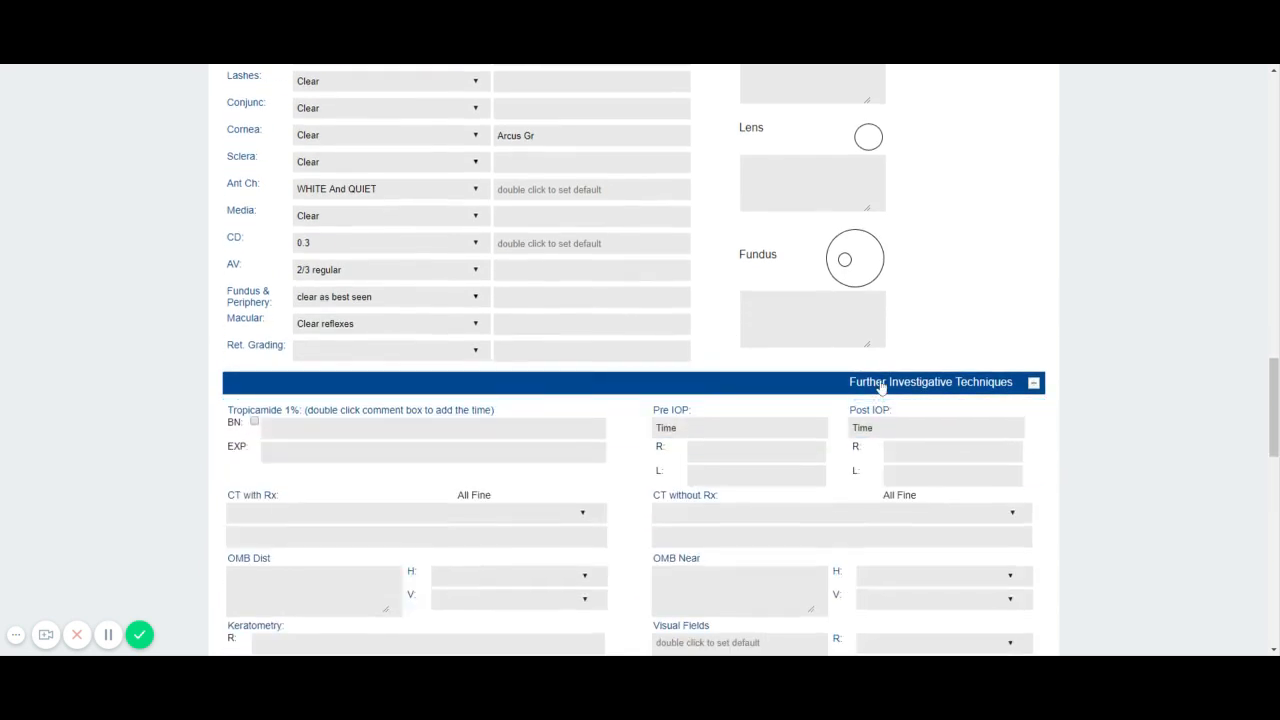
scroll(880, 386, down, 2)
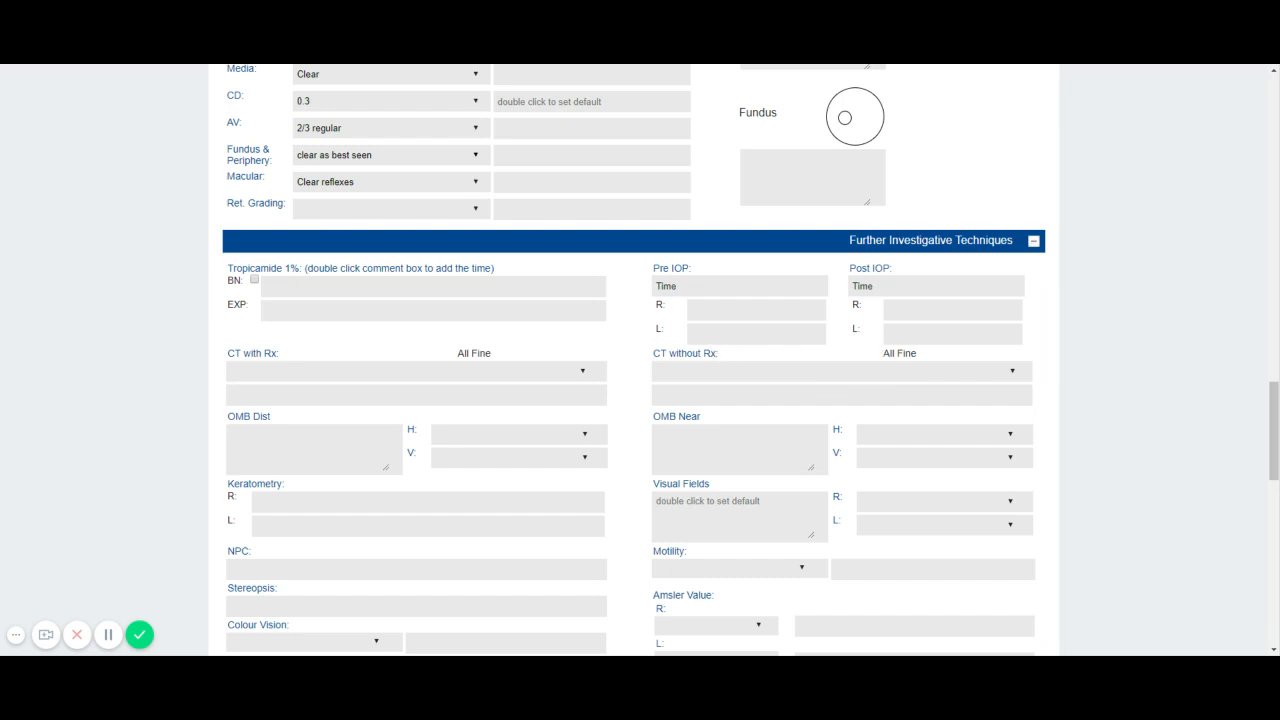
Fill the CT with Rx and CT without Rx sections with their All Fine defaults
click(470, 358)
click(899, 355)
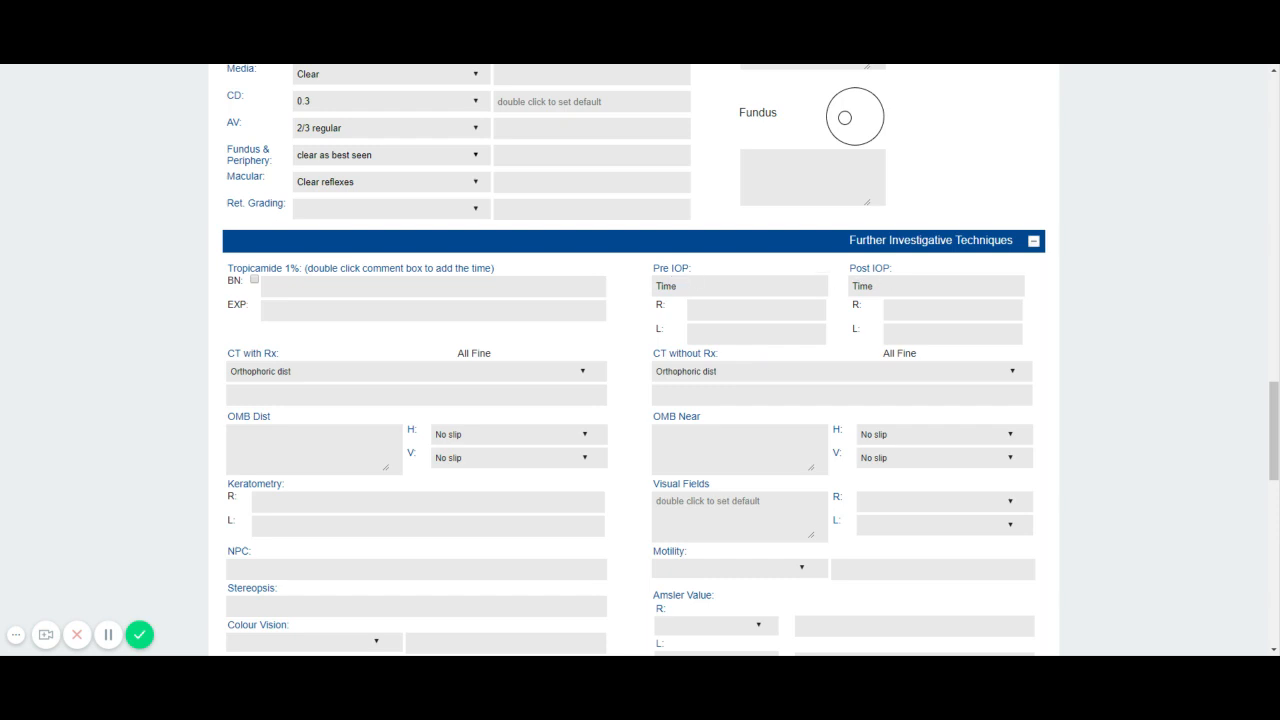
Stamp the current time on the Pre IOP reading and enter 125 for the right eye and 225 for the left
double_click(700, 287)
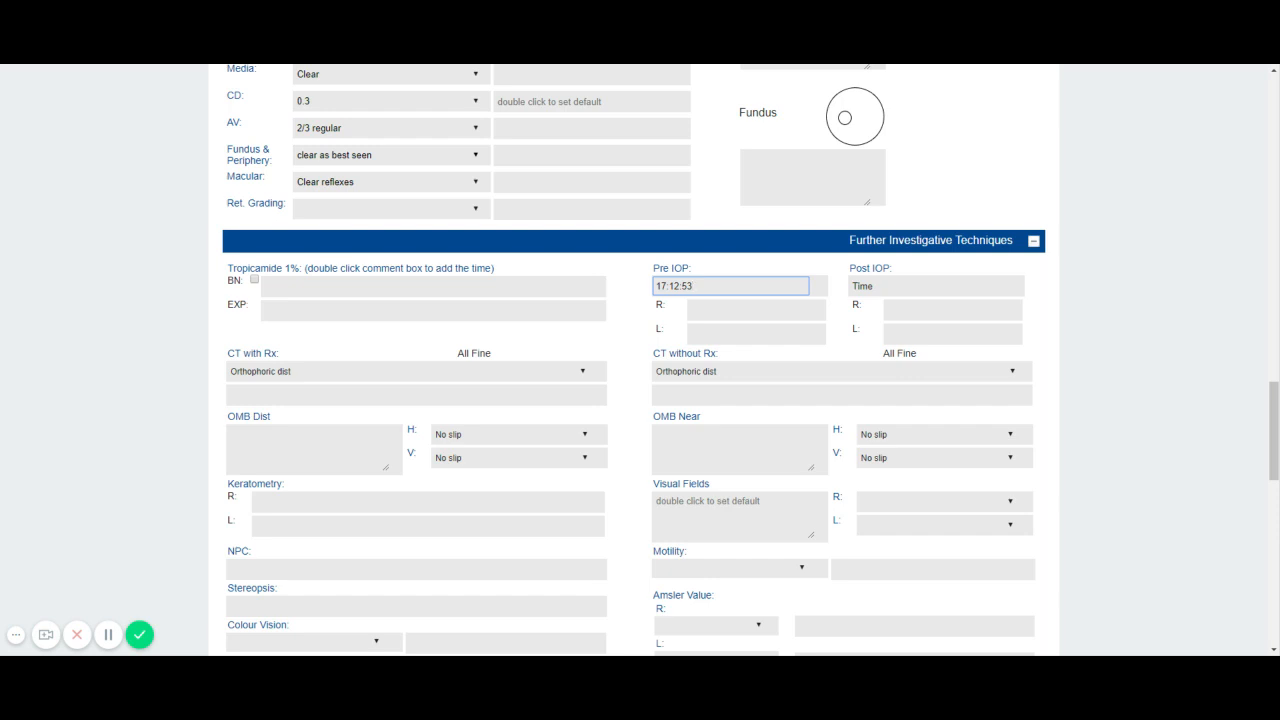
key(Tab)
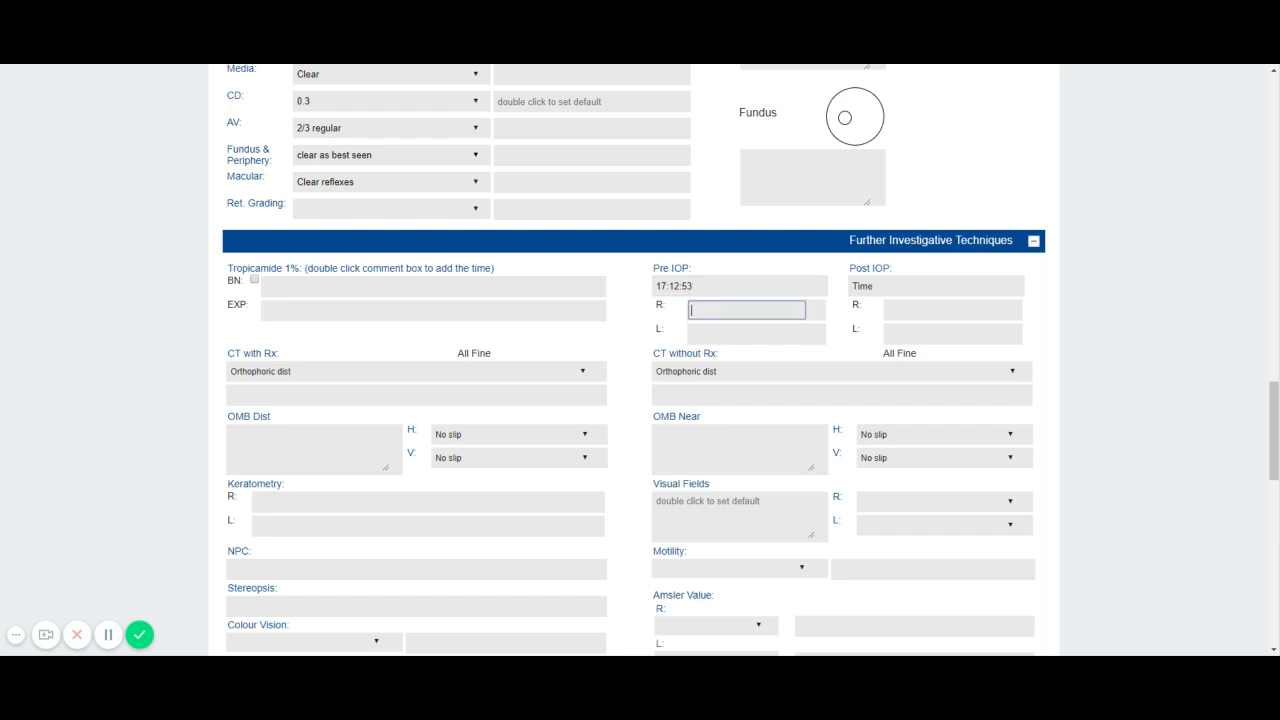
text(125)
click(715, 334)
text(225)
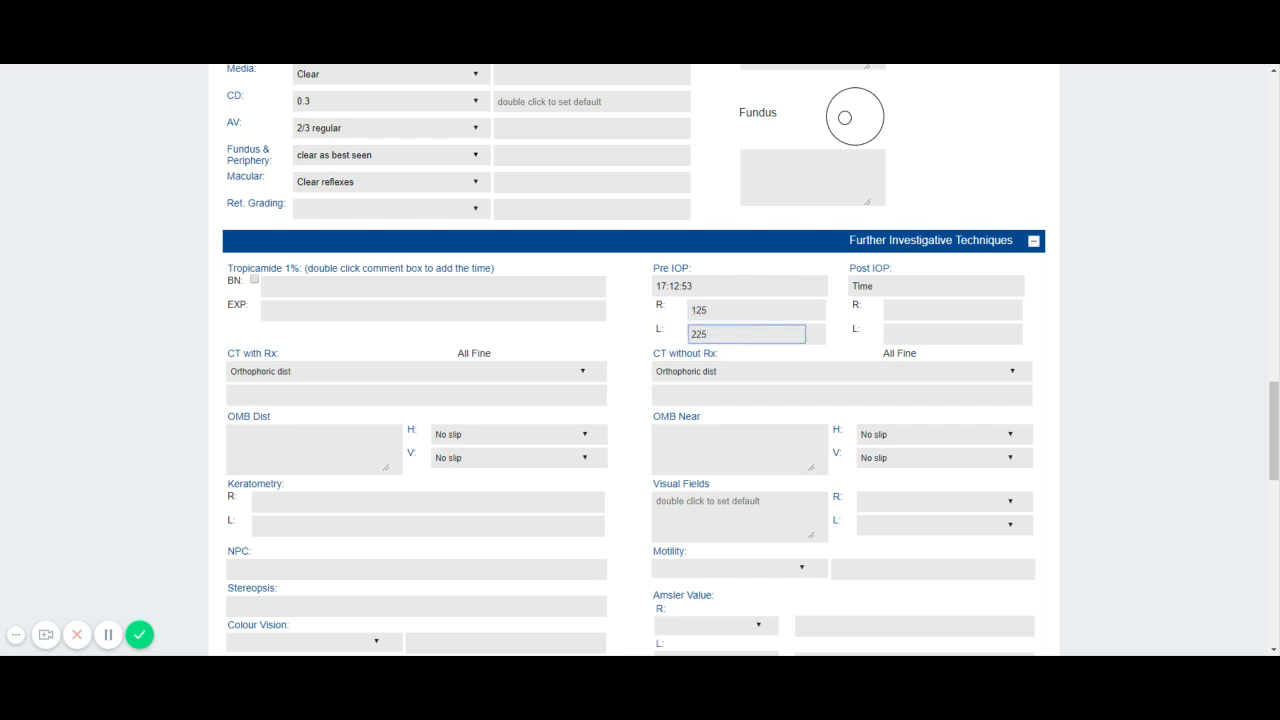
click(740, 310)
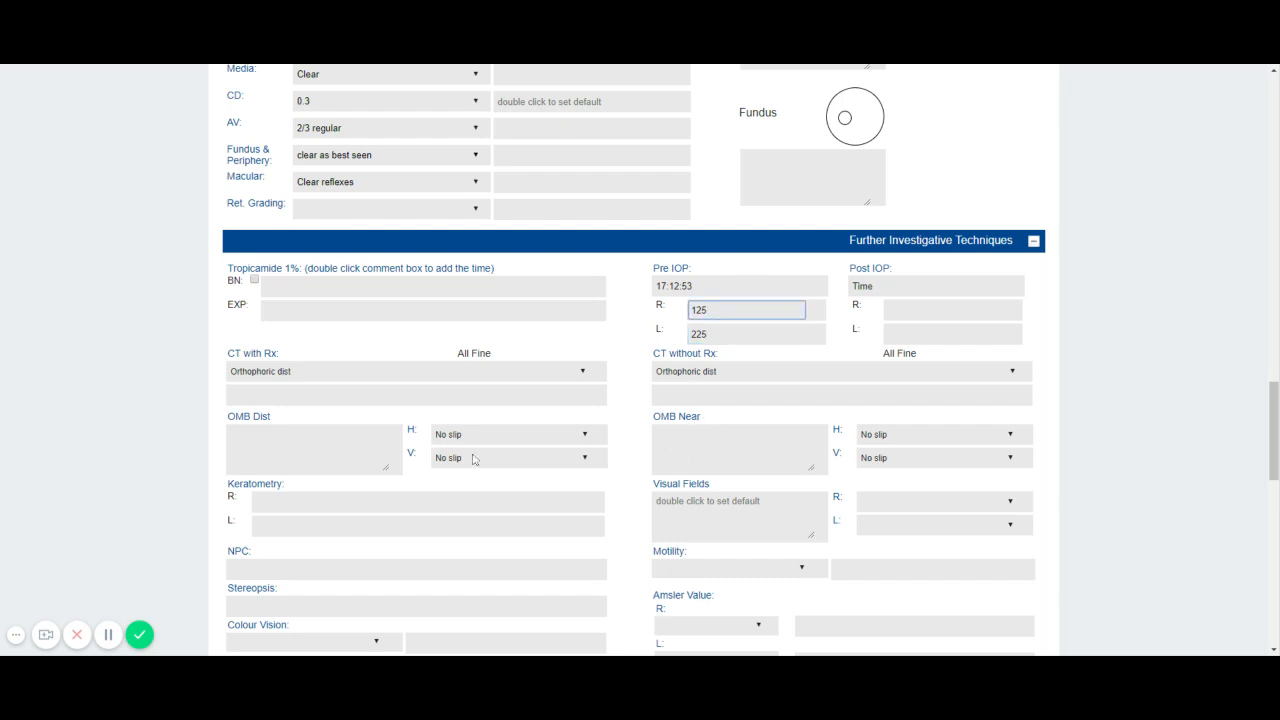
In Focimetery of Glasses, set the SPH to +1.25 for the right eye and -2.75 for the left
scroll(476, 460, down, 2)
scroll(372, 281, down, 2)
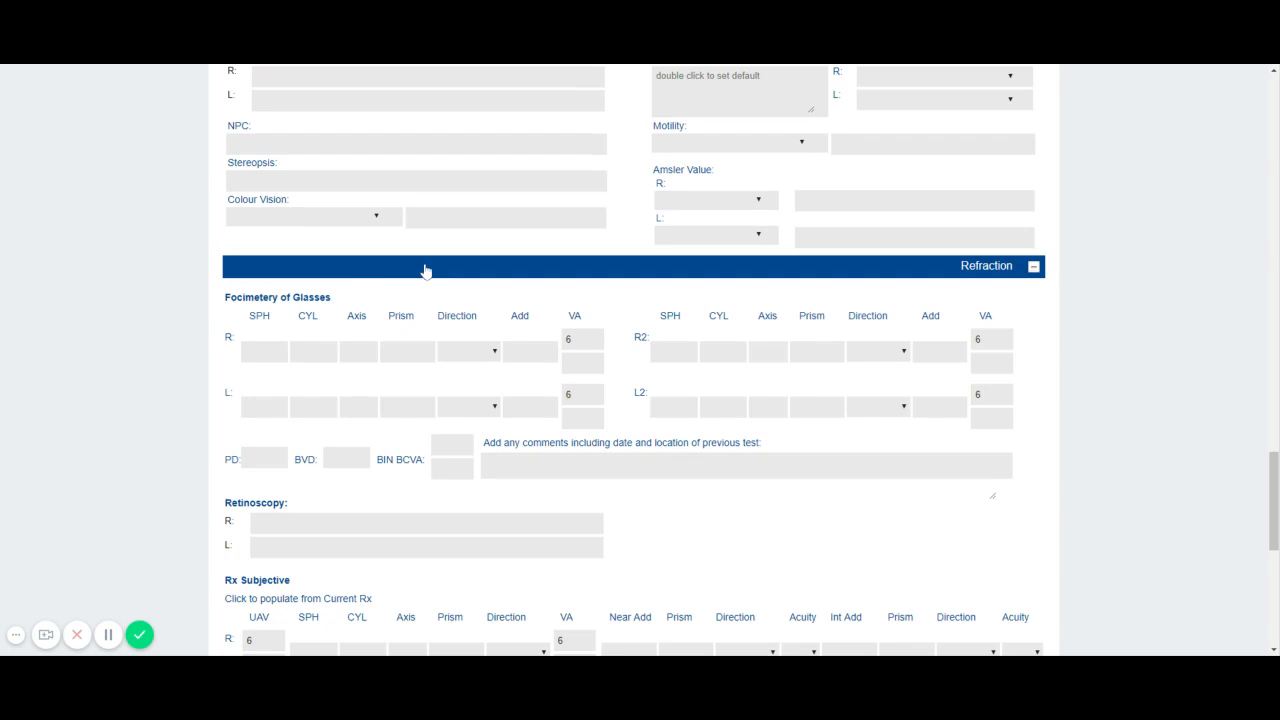
scroll(423, 271, down, 1)
scroll(426, 270, down, 1)
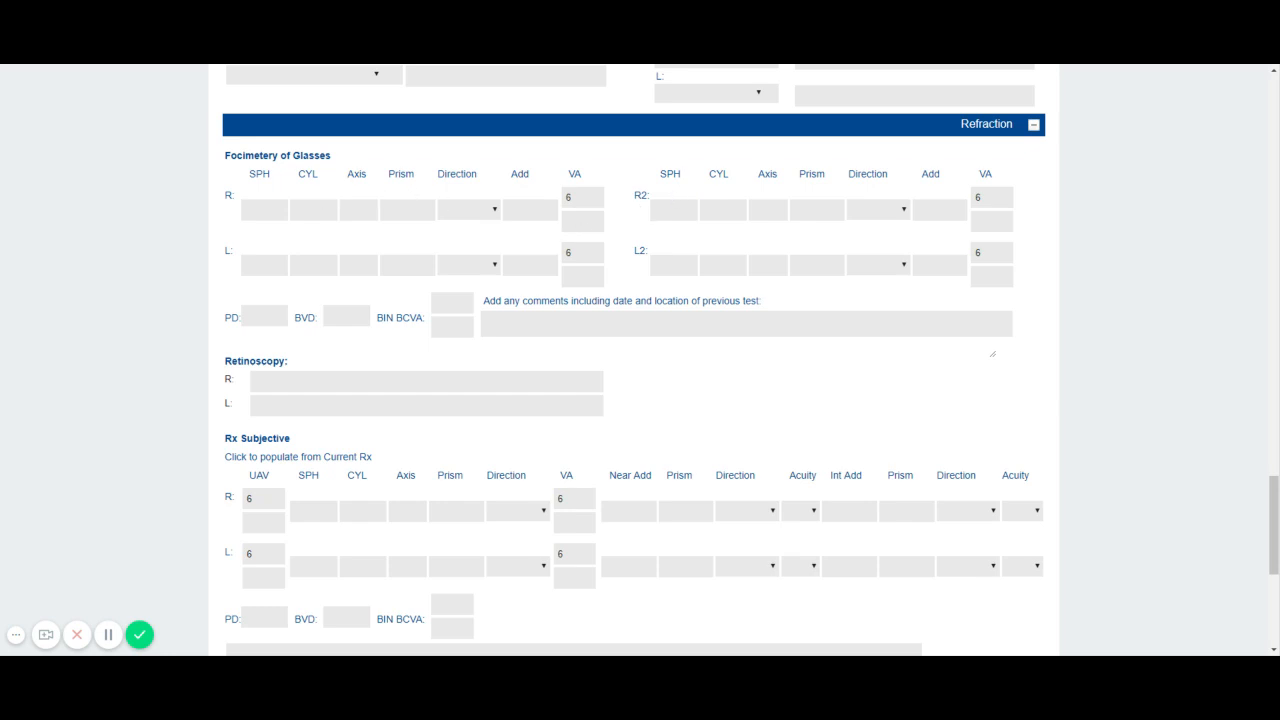
click(262, 210)
text(125)
click(262, 265)
text(275)
click(314, 265)
key(shift+Tab)
text(-2.75)
click(314, 212)
Populate the Rx Subjective values from the current Rx
scroll(326, 434, down, 2)
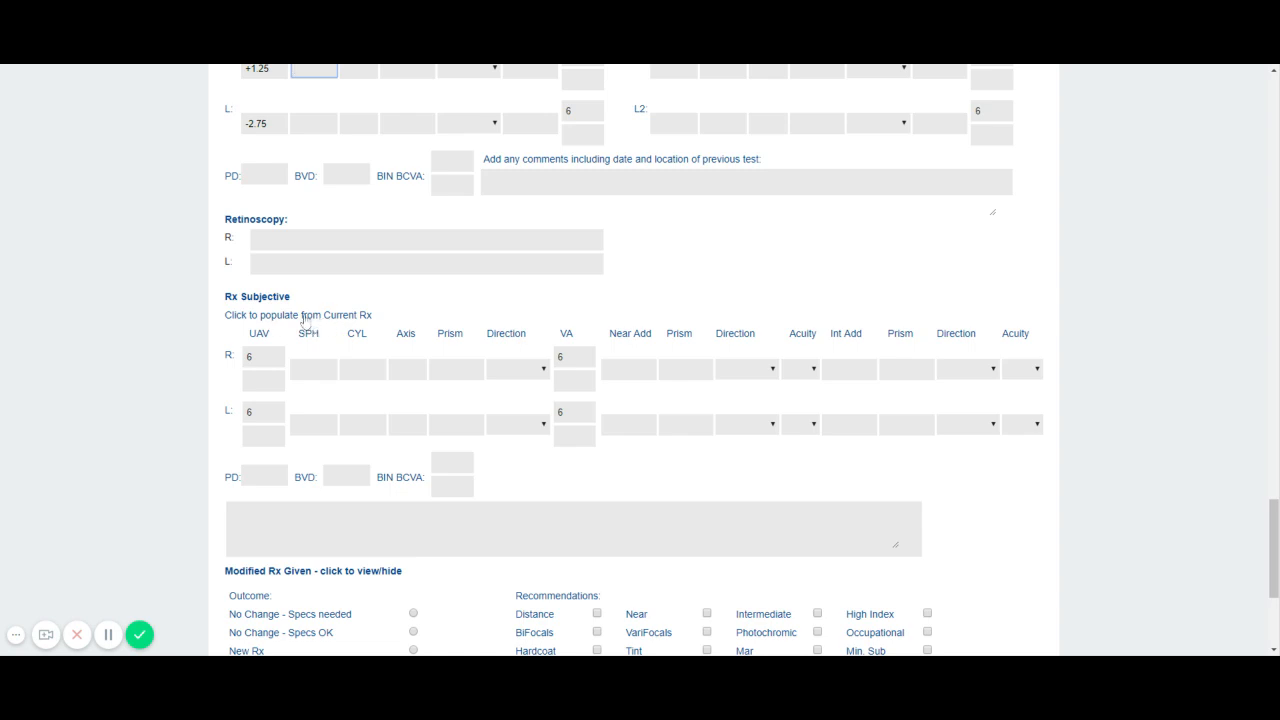
scroll(267, 204, up, 1)
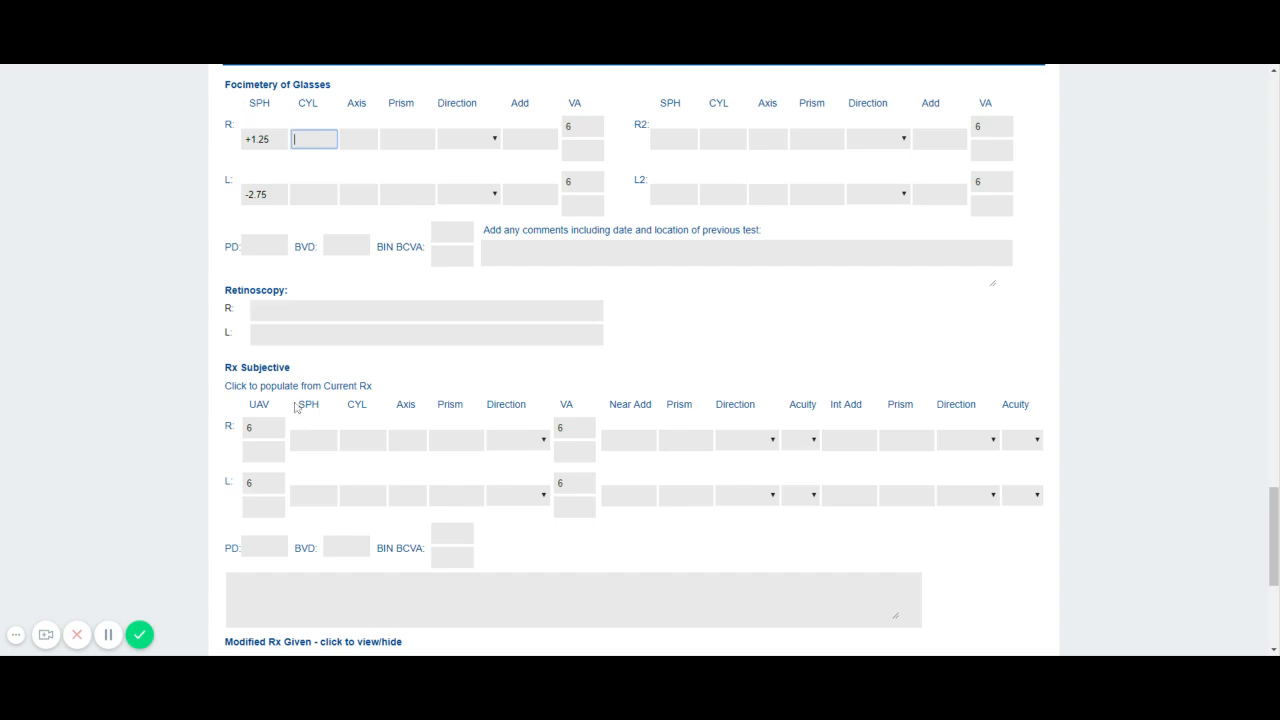
click(289, 387)
Try right-eye subjective SPH values of +18.50 and +18.57
drag(322, 441, 286, 446)
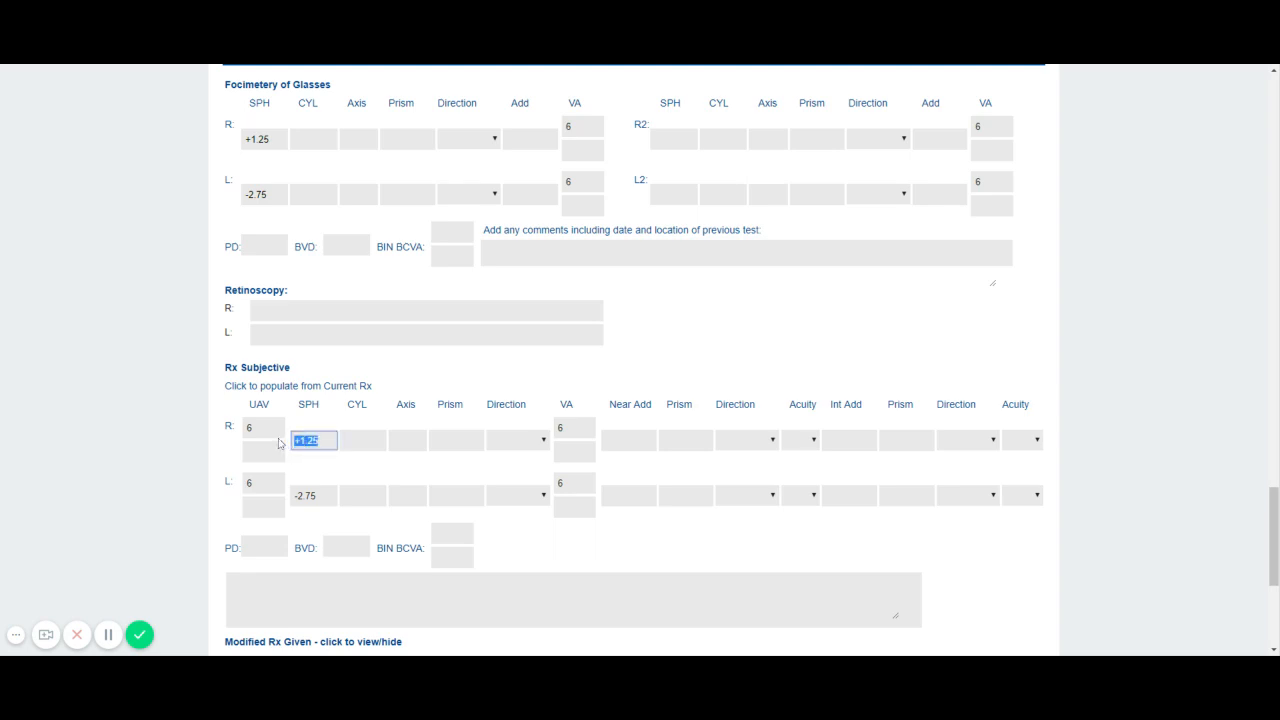
text(+18.50)
key(Tab)
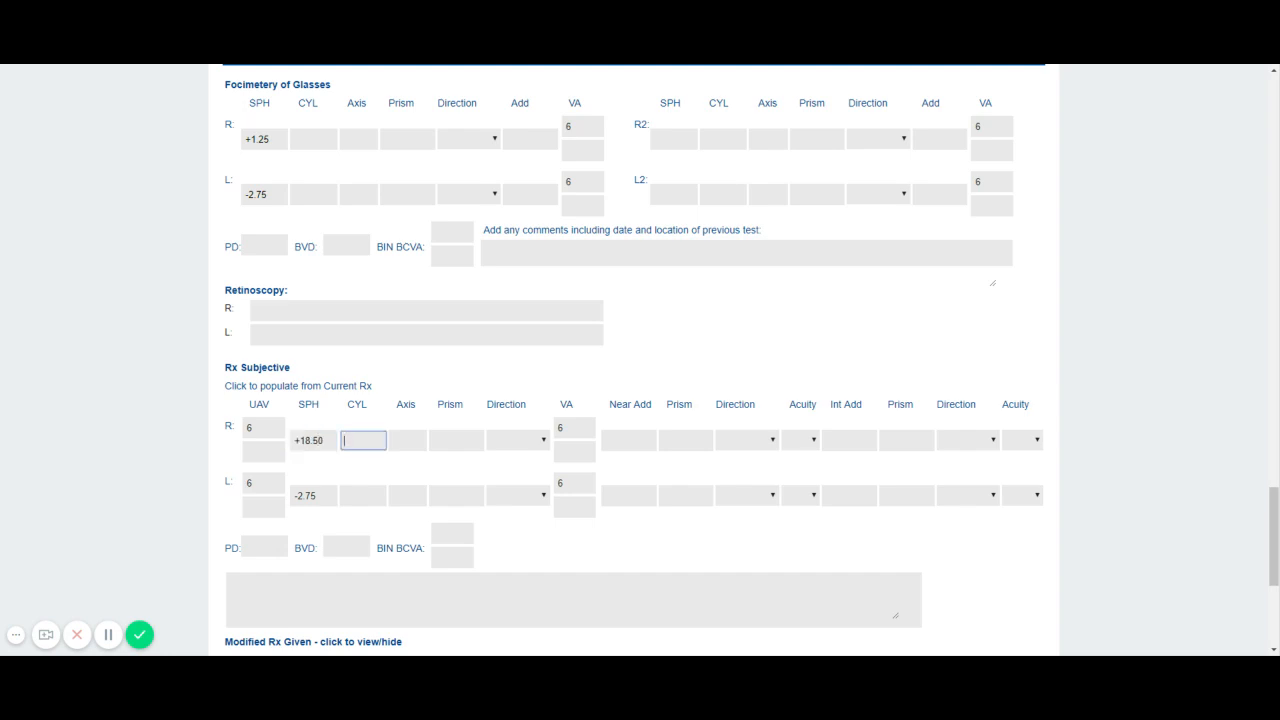
key(shift+Tab)
key(BackSpace)
text(7)
key(Tab)
key(shift+Tab)
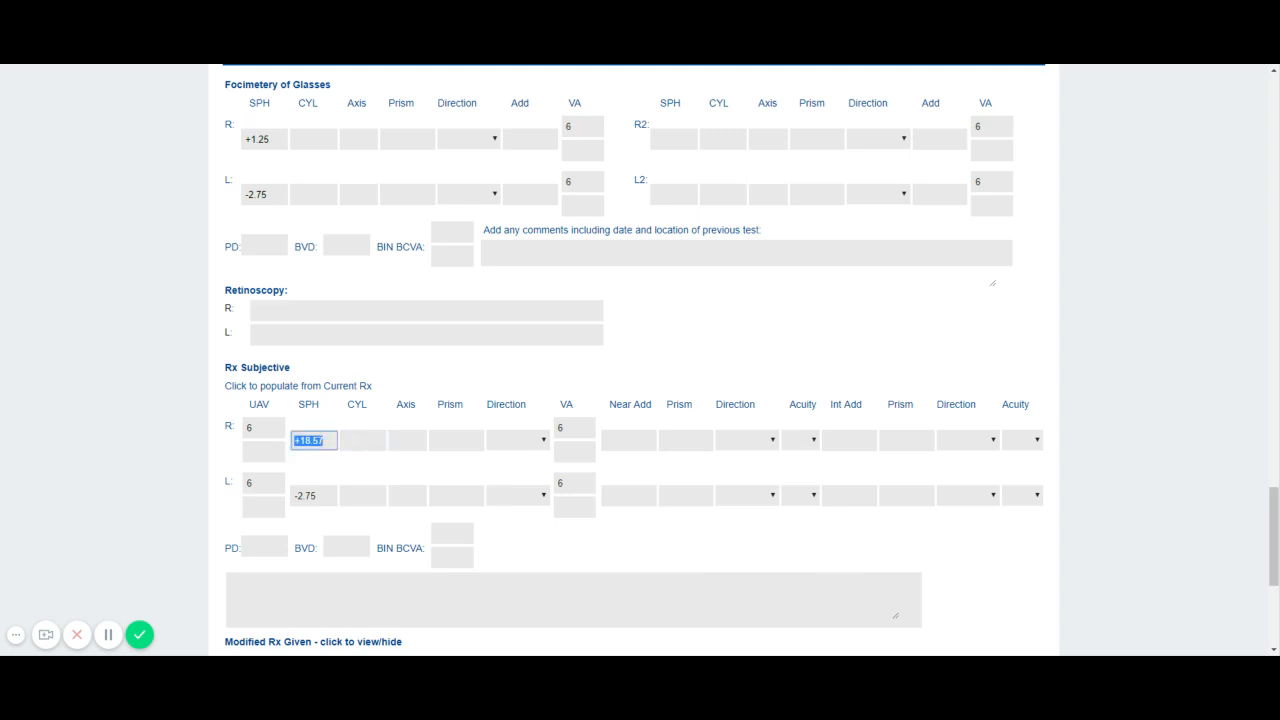
key(Tab)
Try a right-eye subjective SPH value of 1.85
click(324, 441)
key(BackSpace)
key(BackSpace)
key(BackSpace)
text(85)
click(363, 440)
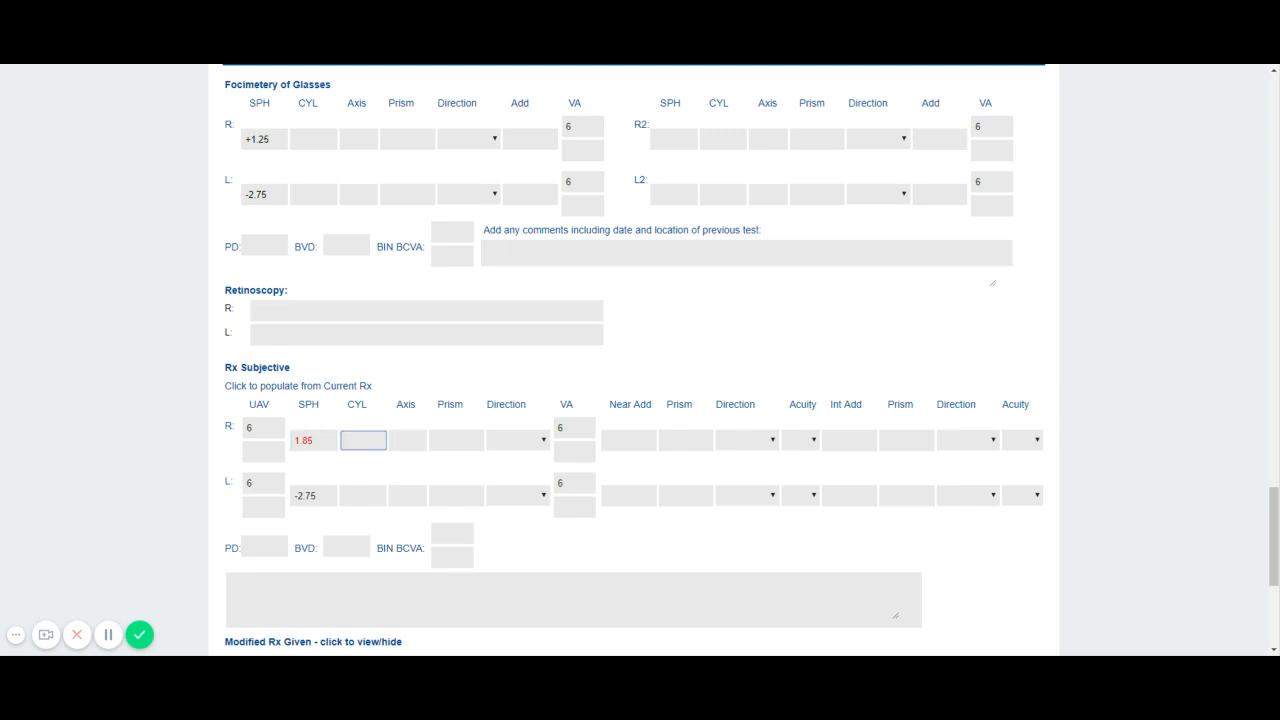
Set the right eye's subjective SPH to +1.75
click(310, 441)
key(BackSpace)
text(7)
click(363, 440)
Give the right eye's subjective Rx a prism of 2.00 / 5.00 with direction Up / In
scroll(473, 386, down, 1)
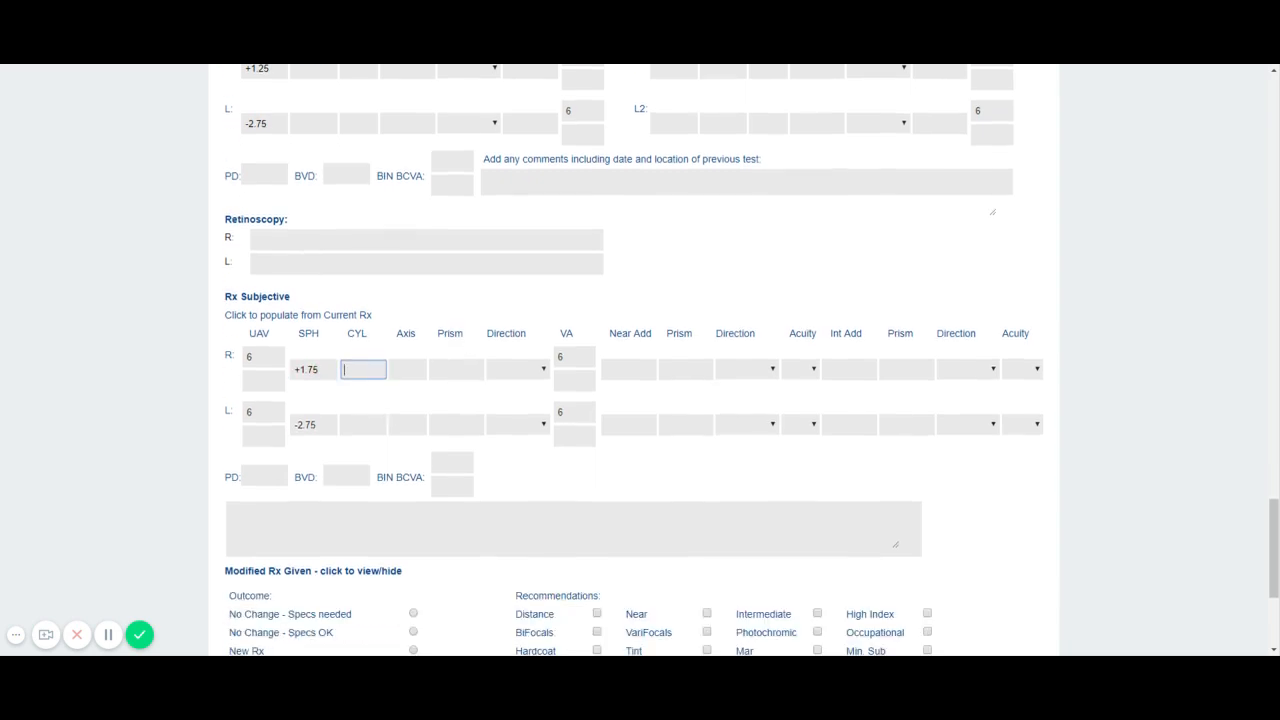
scroll(634, 360, down, 2)
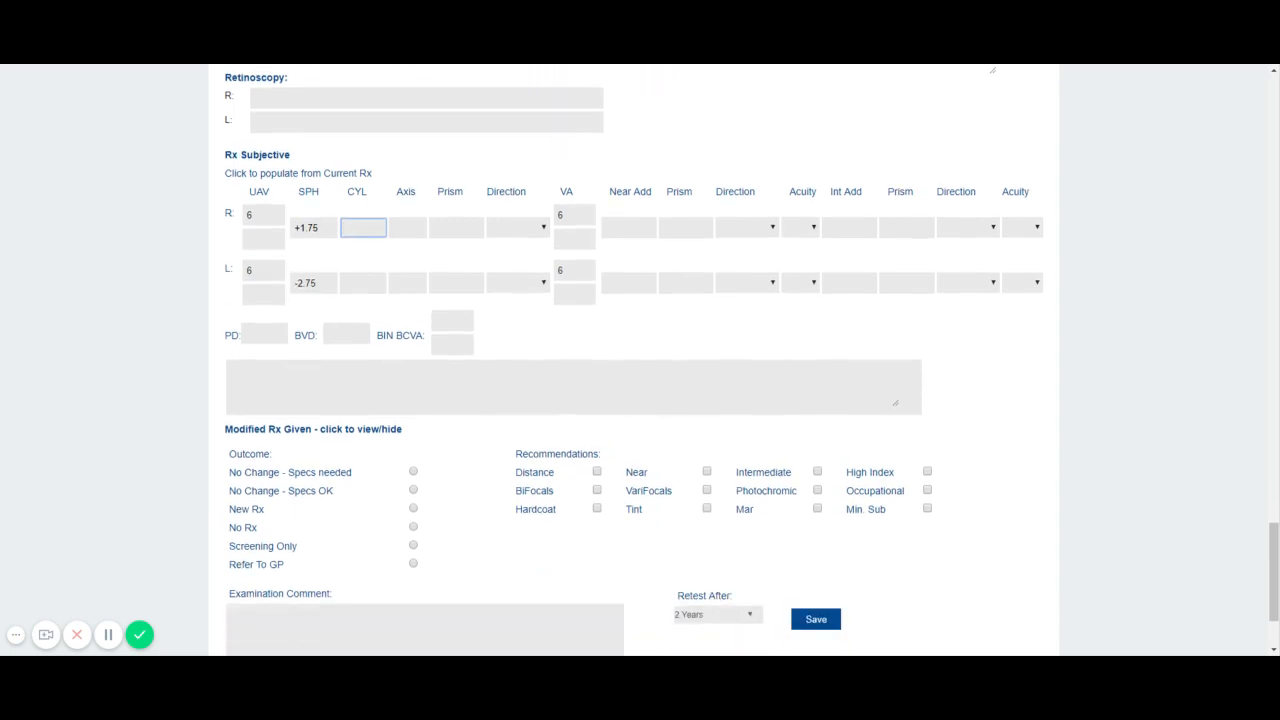
scroll(376, 250, down, 1)
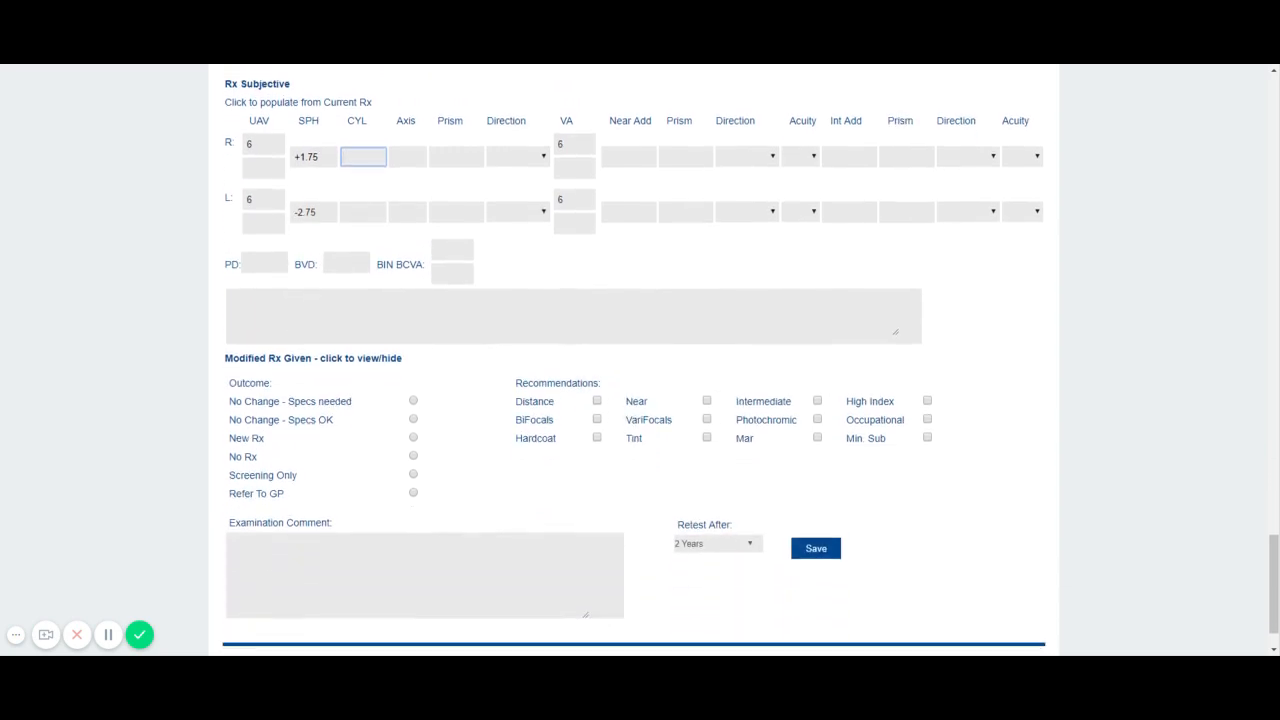
click(140, 615)
click(518, 158)
click(518, 173)
click(456, 156)
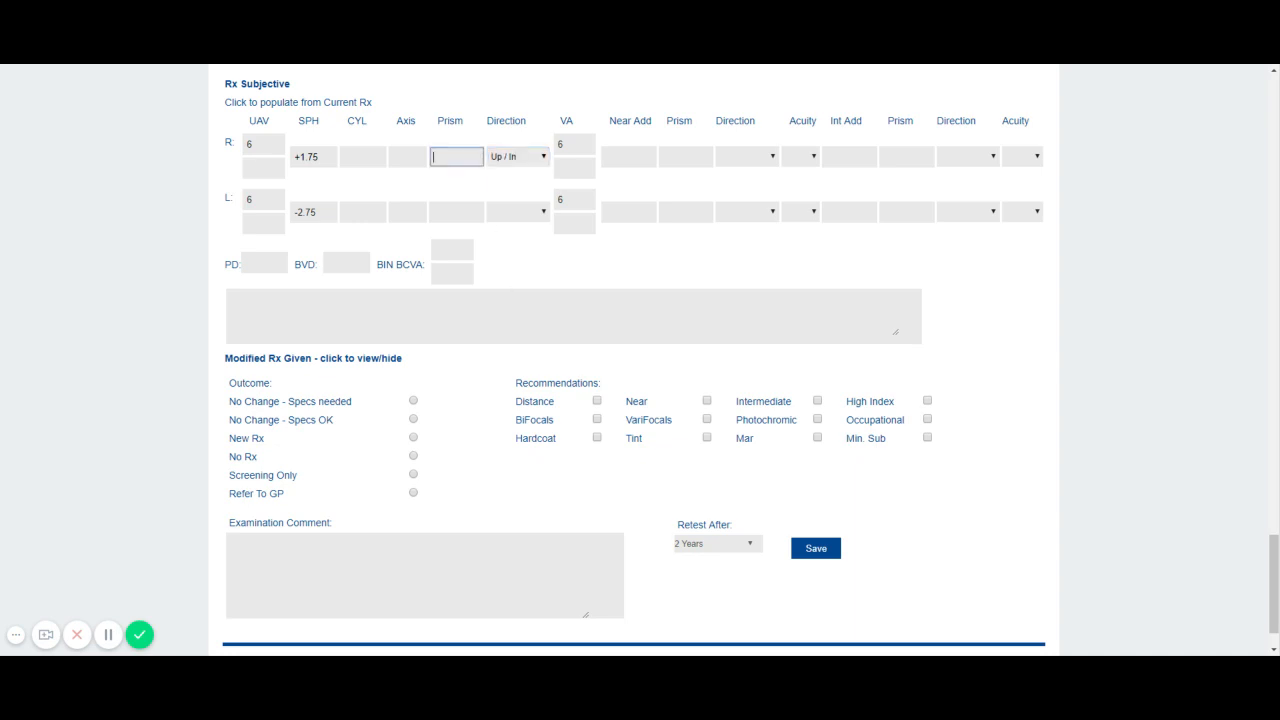
text(2/5)
click(462, 210)
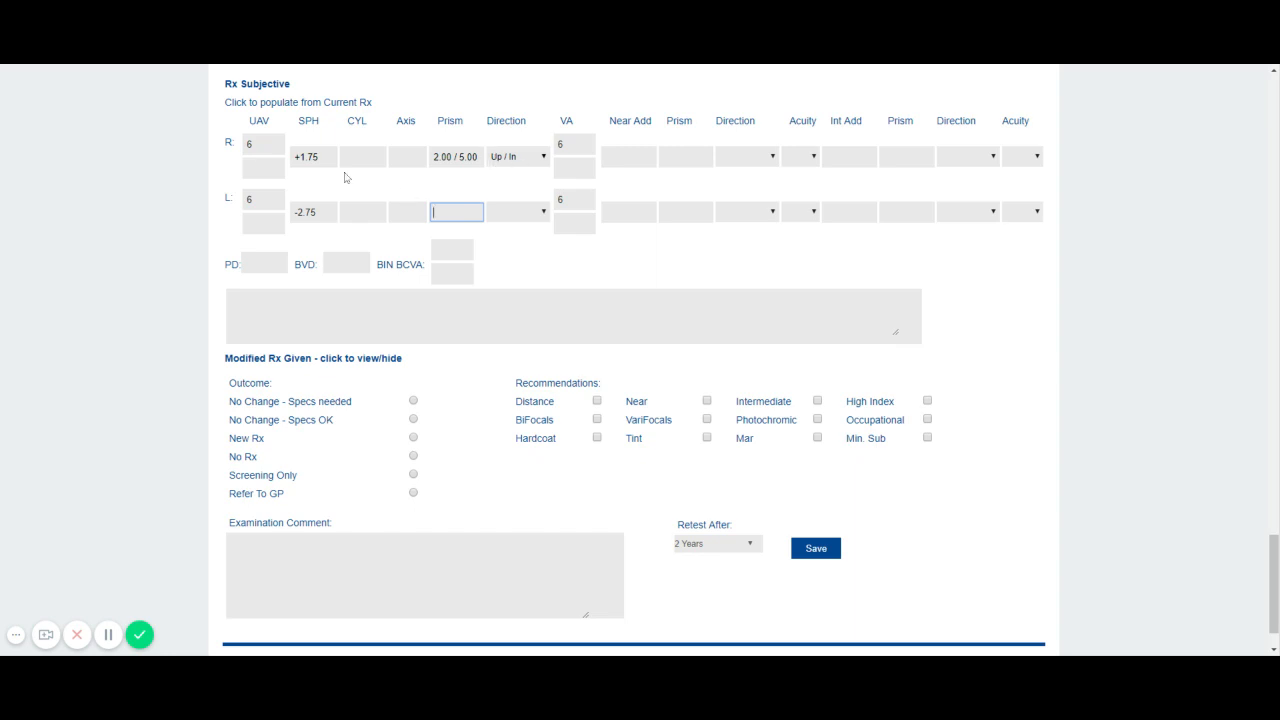
Set the right eye's Near Add in the subjective Rx to +1.00
scroll(580, 314, down, 1)
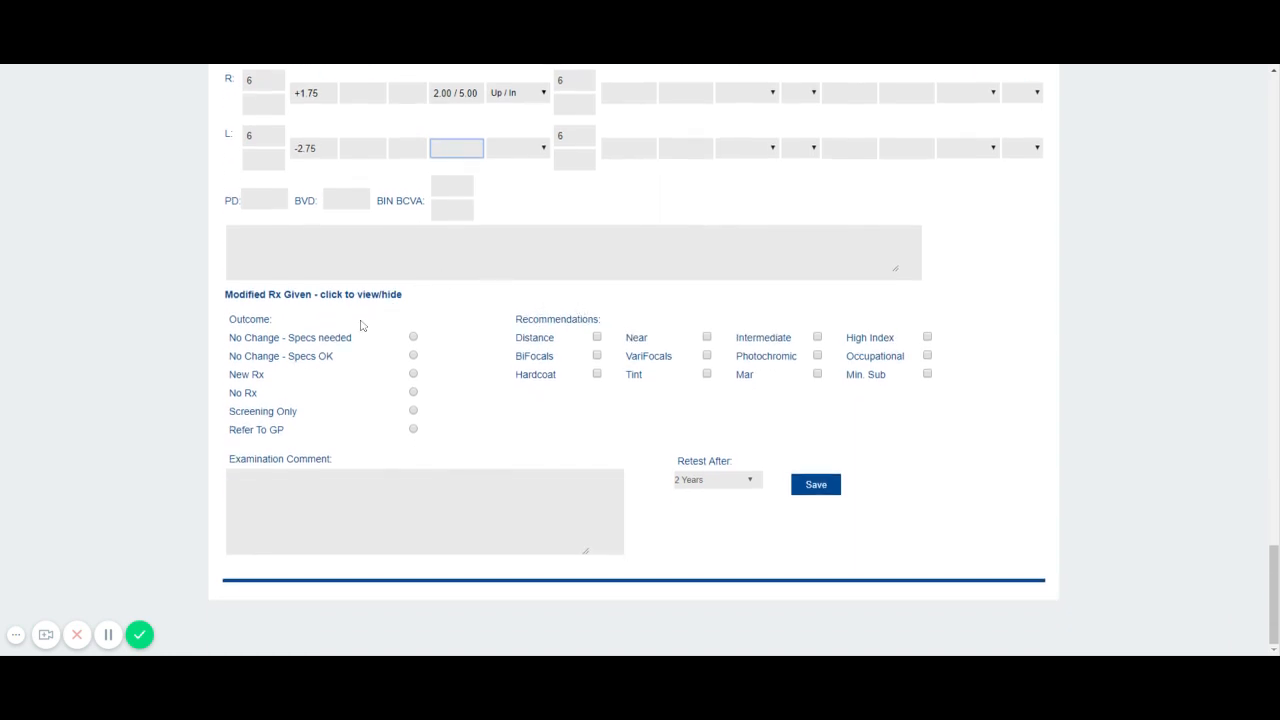
scroll(363, 326, up, 3)
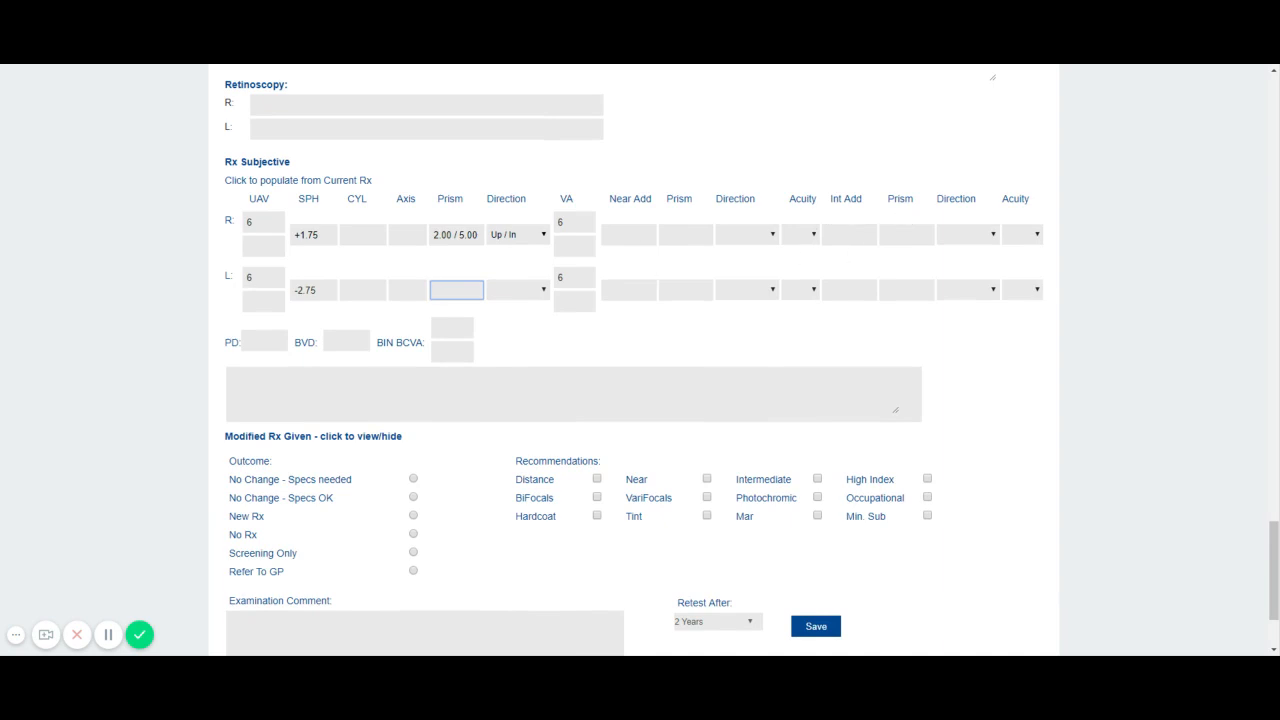
click(628, 234)
text(1)
key(Tab)
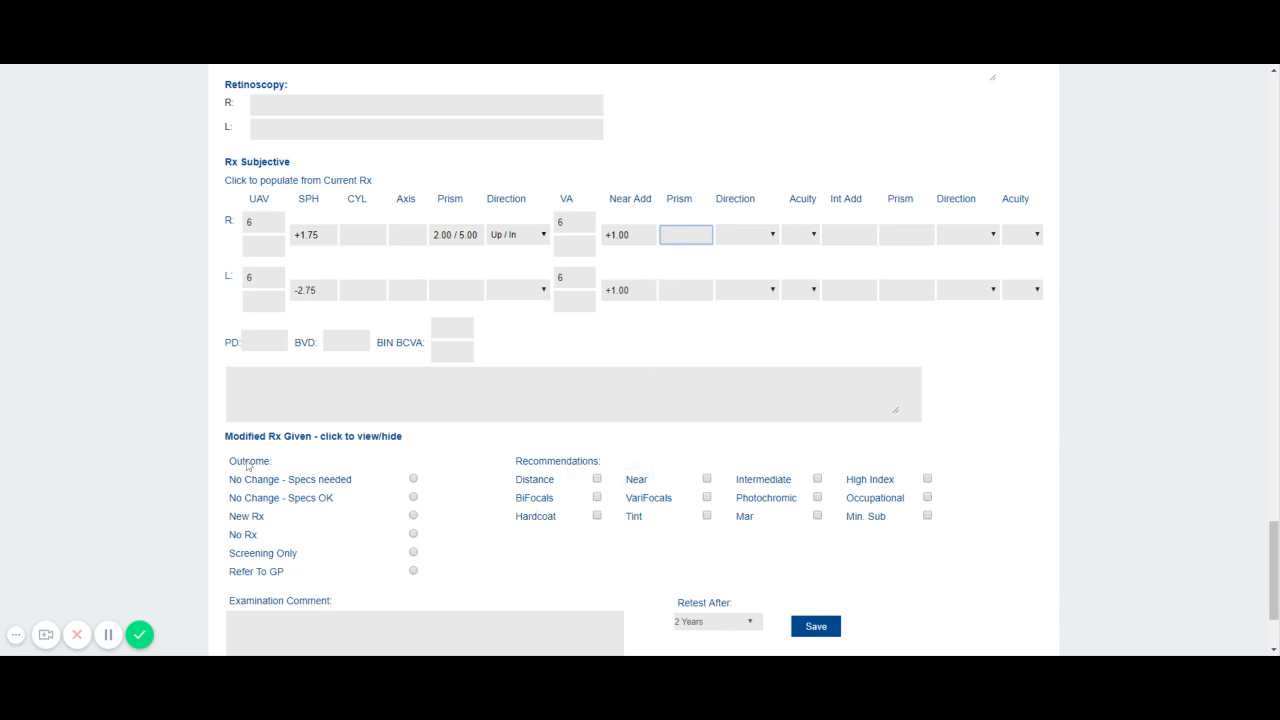
Set the examination outcome to New Rx and recommend Distance and Near
scroll(250, 467, down, 1)
scroll(250, 467, down, 1)
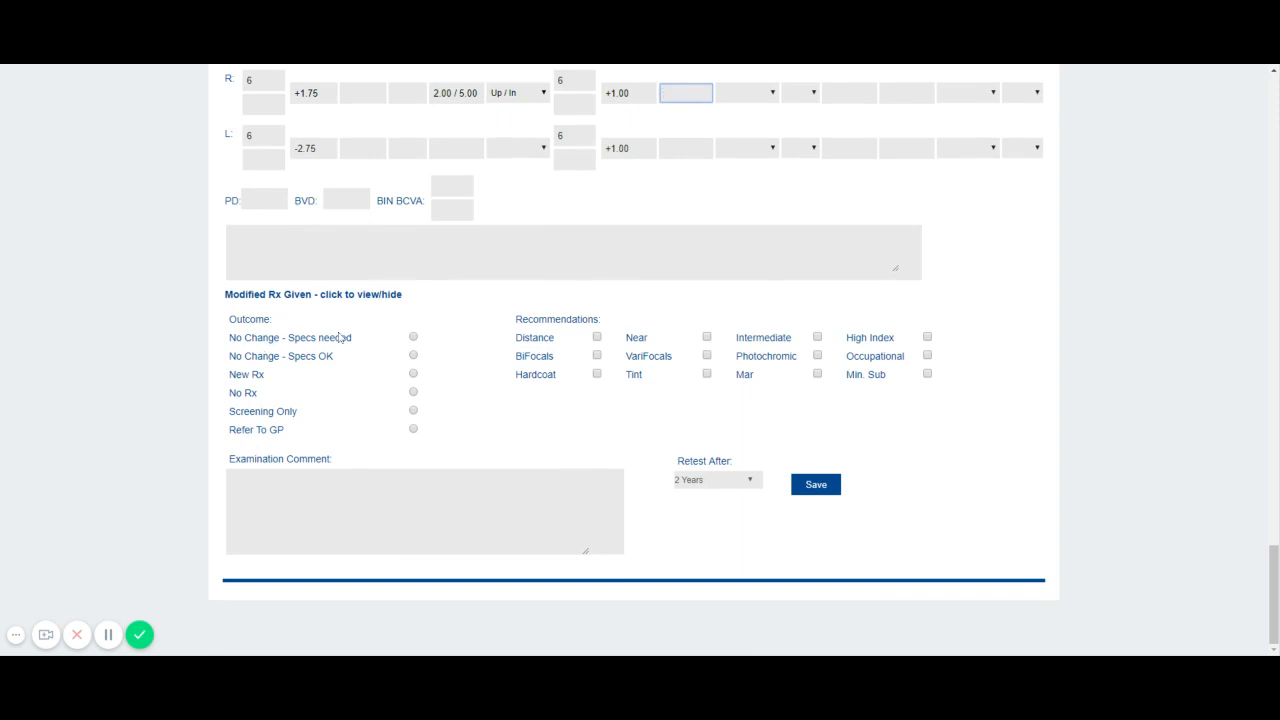
click(414, 374)
click(597, 338)
click(707, 338)
Save the examination with the comment "comment" and a retest interval of 18 months
click(300, 476)
text(comment)
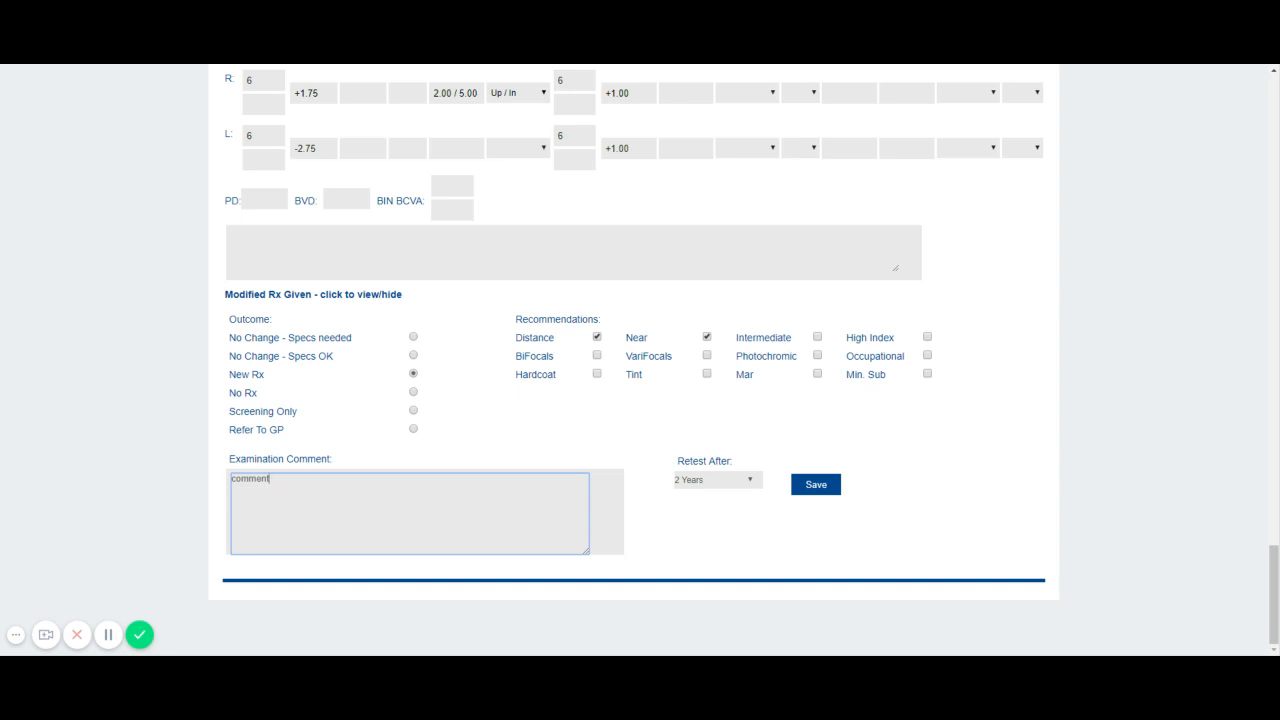
click(750, 480)
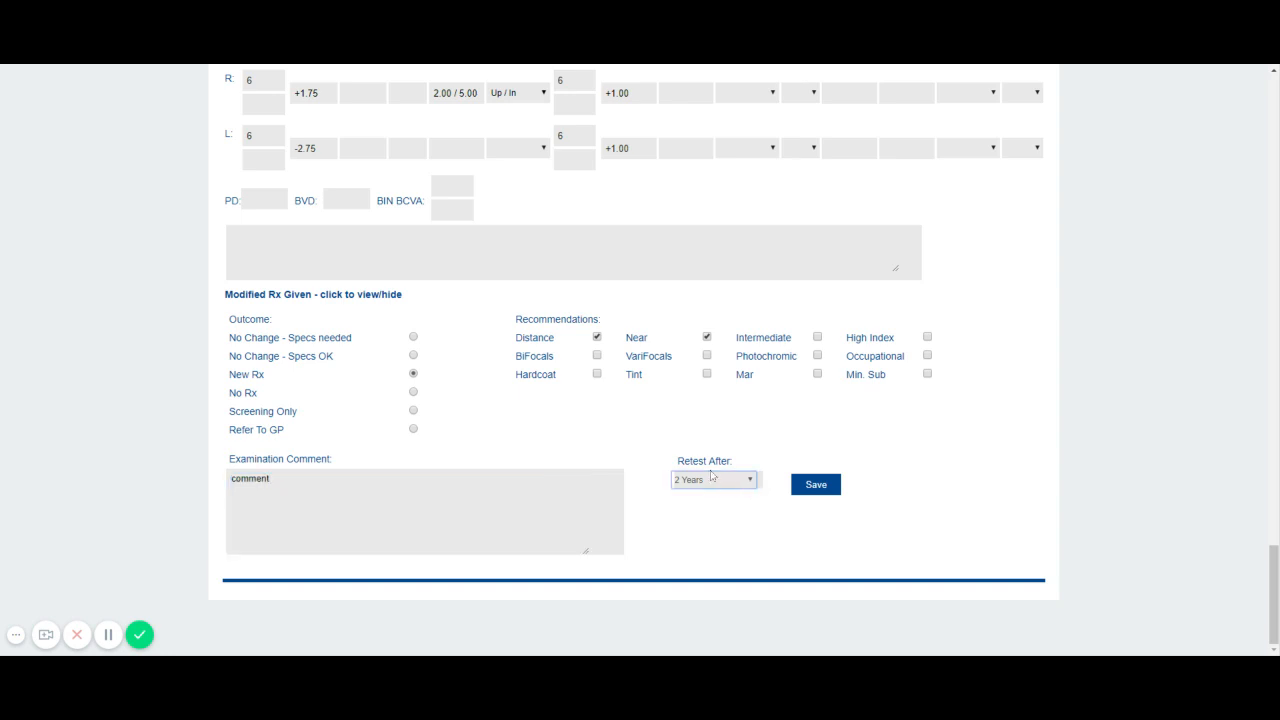
click(703, 392)
click(829, 490)
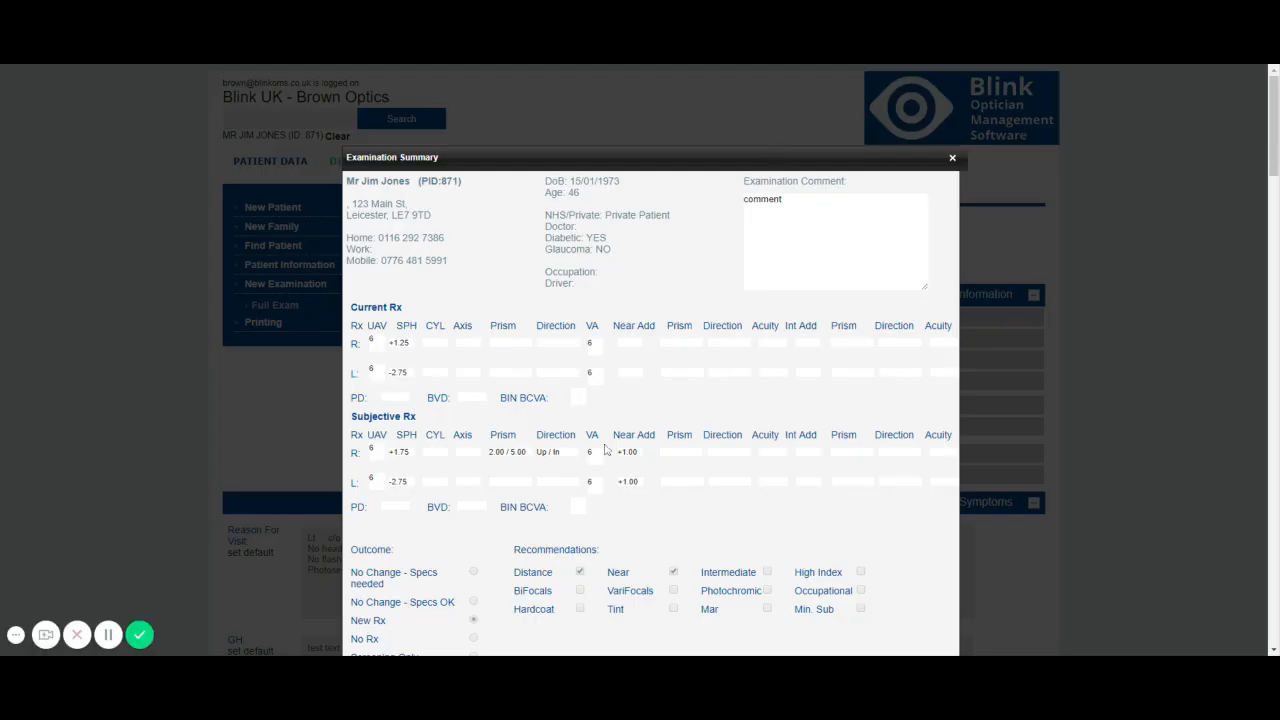
Review the examination summary down to the exam and retest dates, and close it
scroll(606, 449, down, 2)
scroll(526, 489, down, 3)
scroll(526, 489, up, 1)
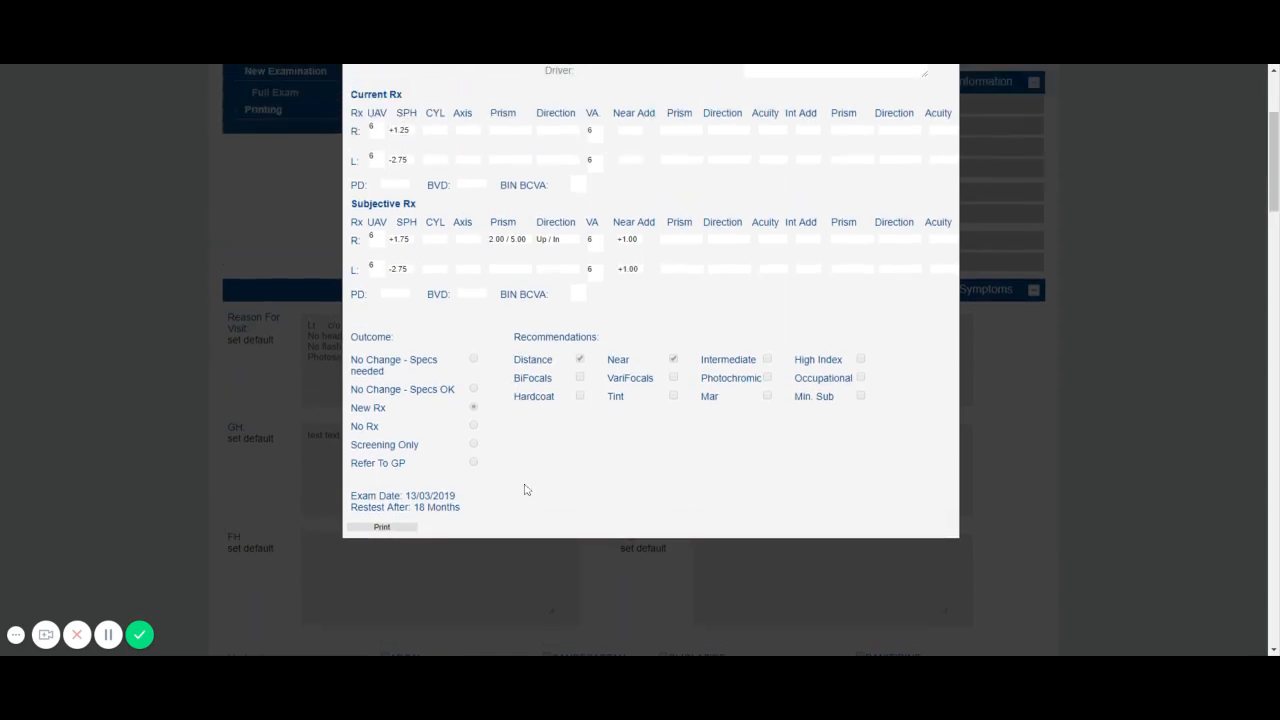
scroll(648, 477, up, 3)
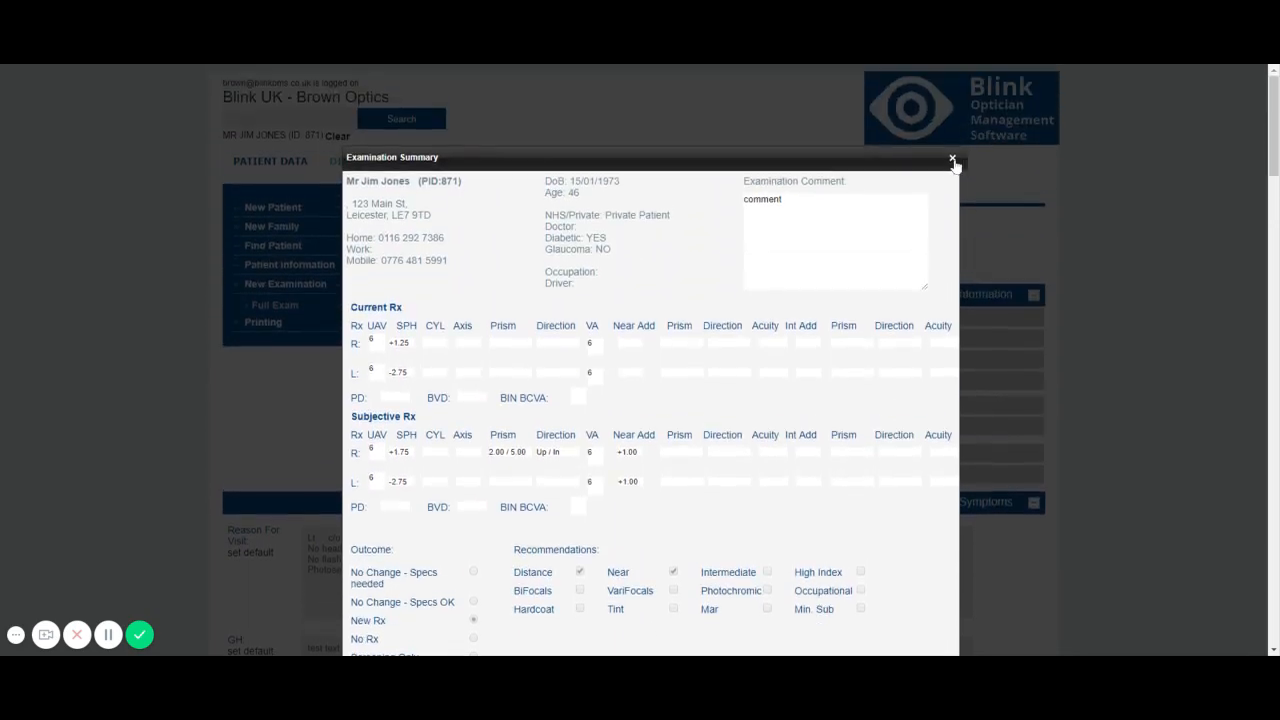
click(956, 165)
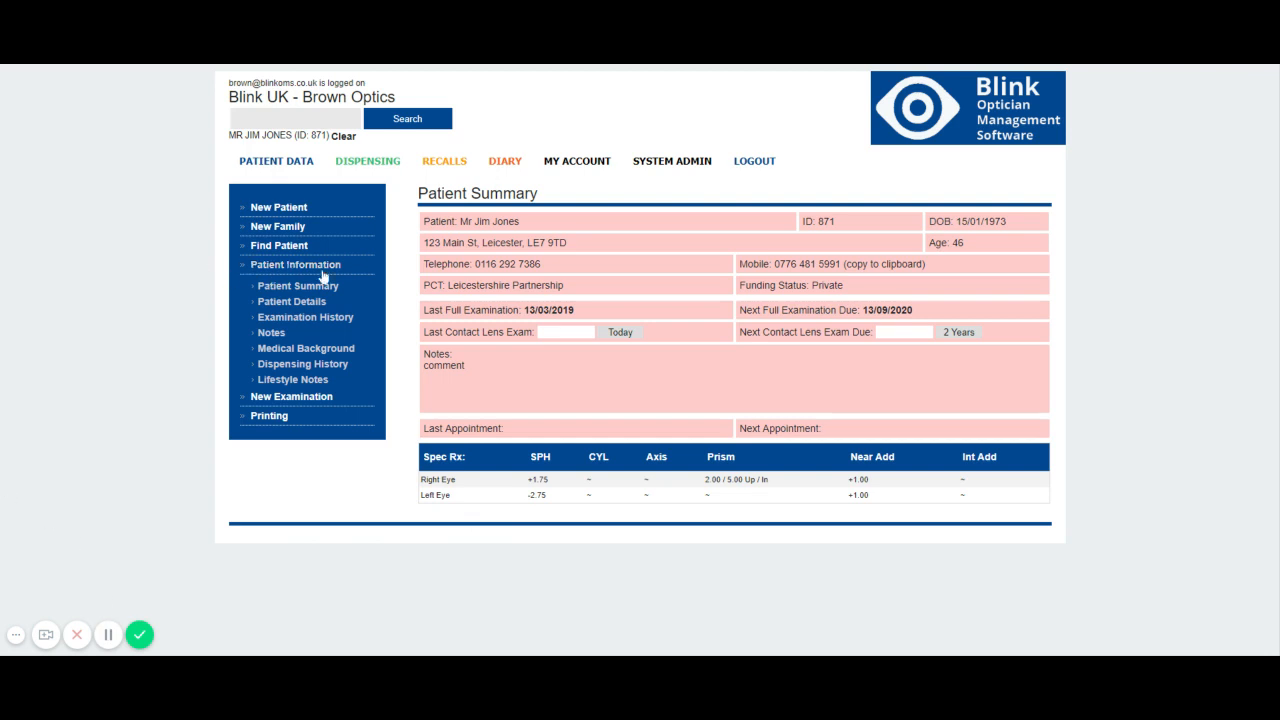
Open the saved full examination from the patient's Examination History and review its history and medication sections
click(310, 318)
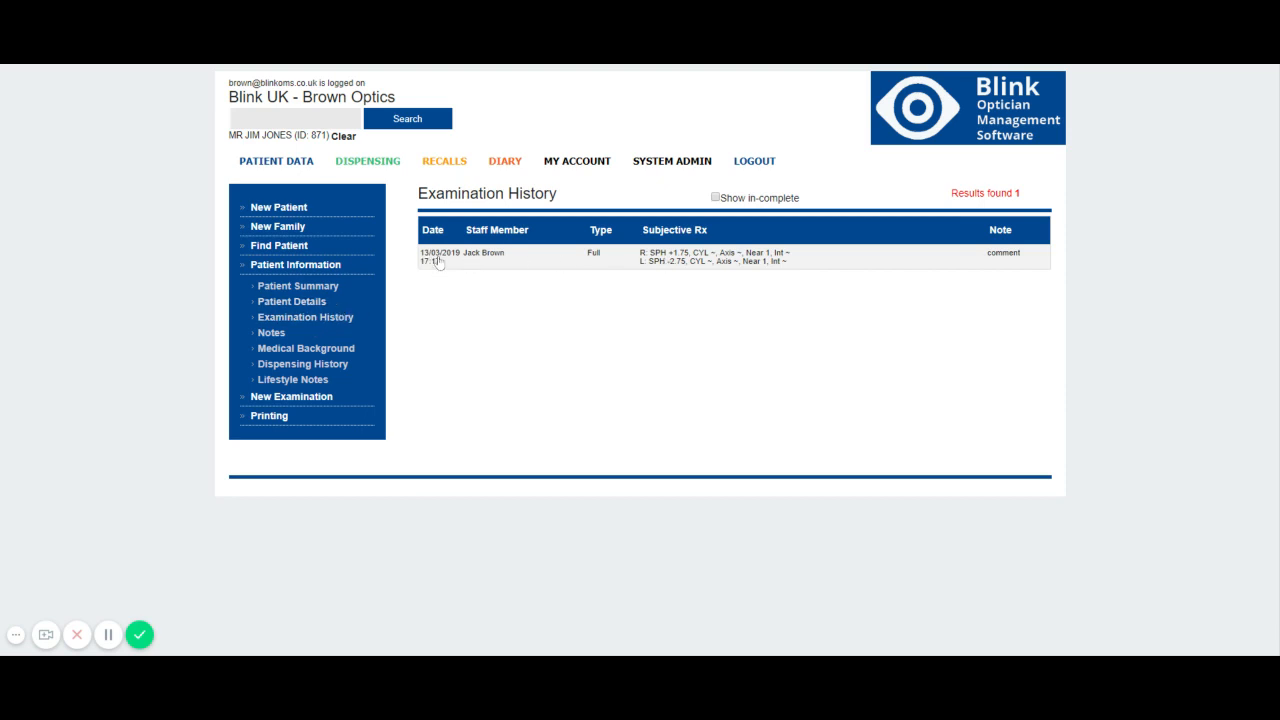
click(685, 260)
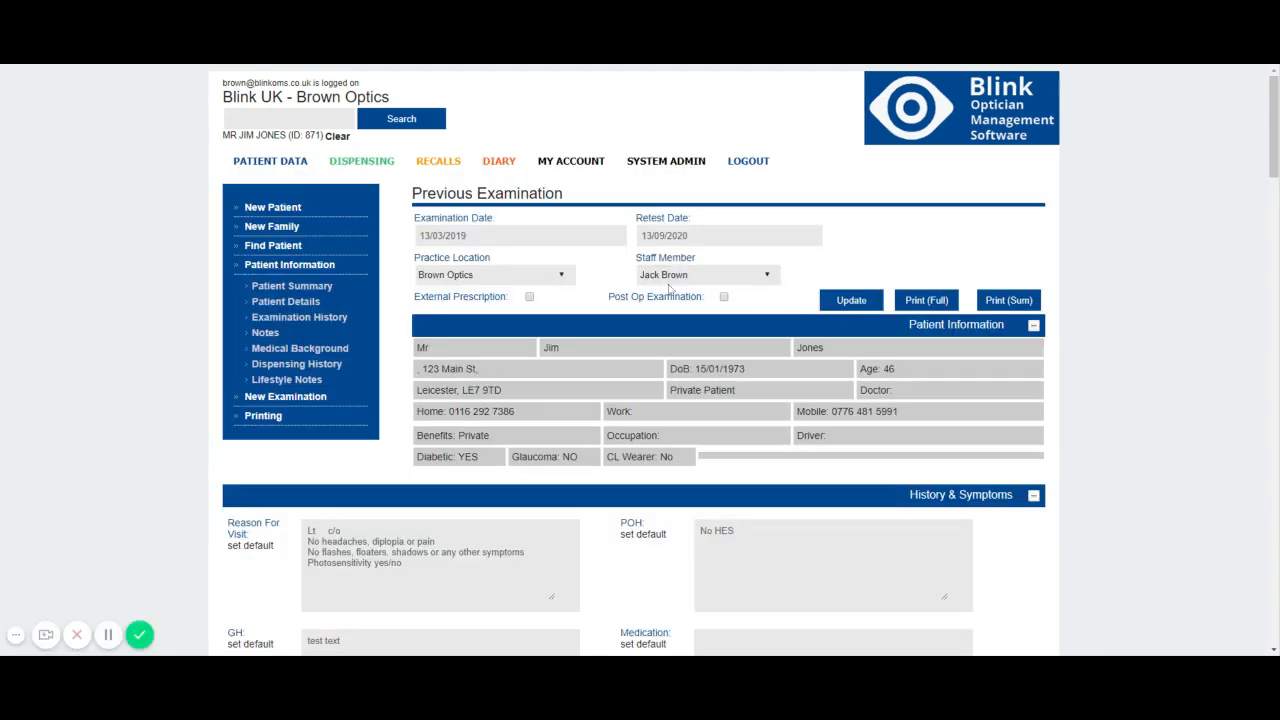
scroll(709, 344, down, 4)
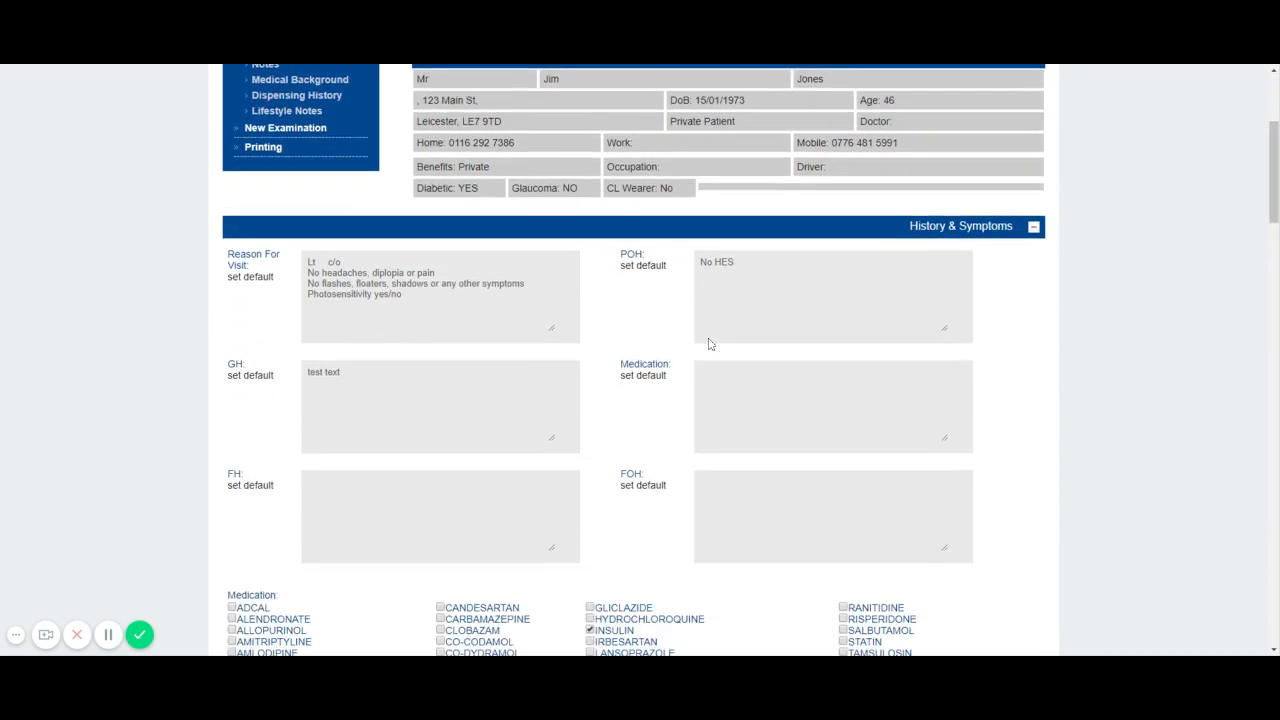
scroll(706, 343, down, 8)
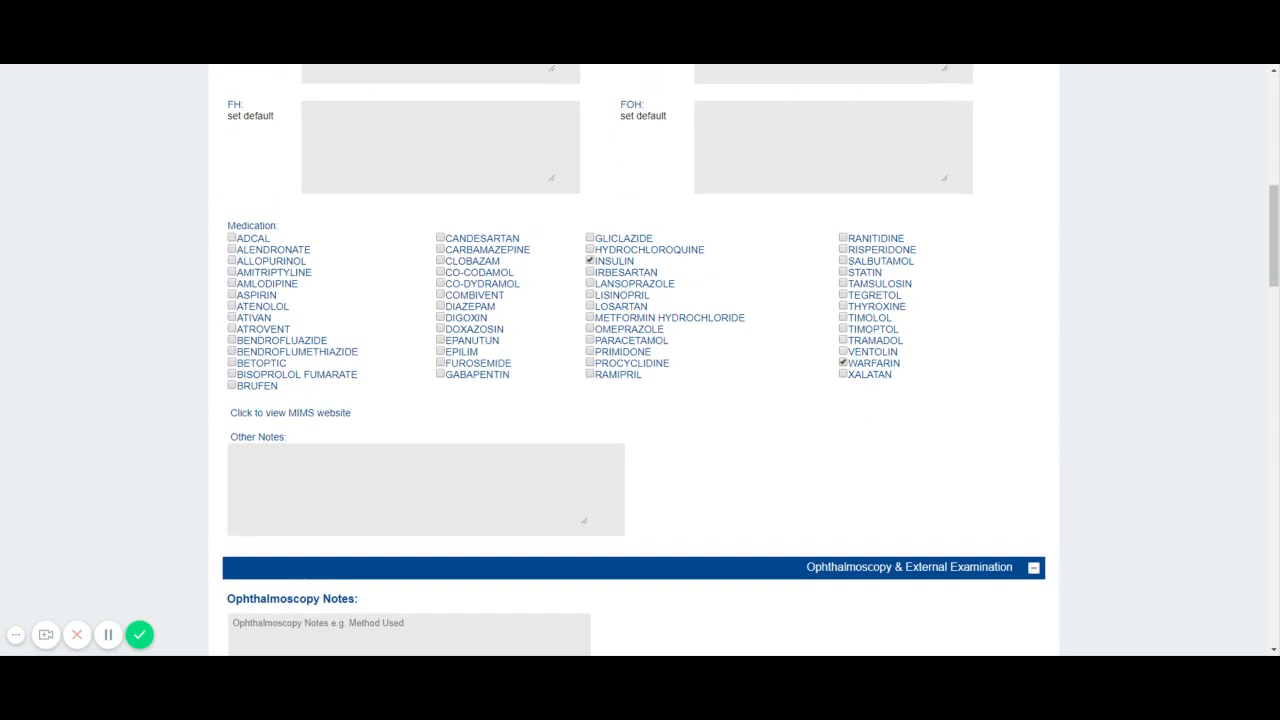
scroll(710, 350, up, 12)
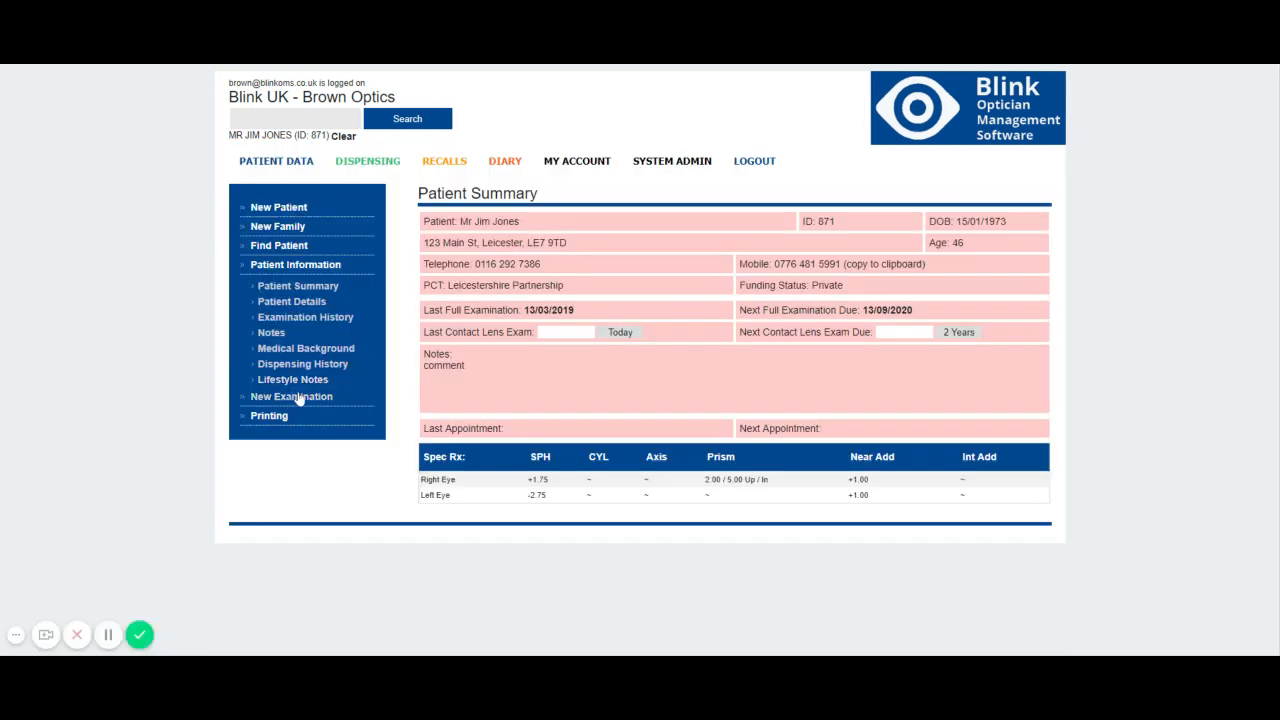
Start a new full examination for the same patient
click(294, 400)
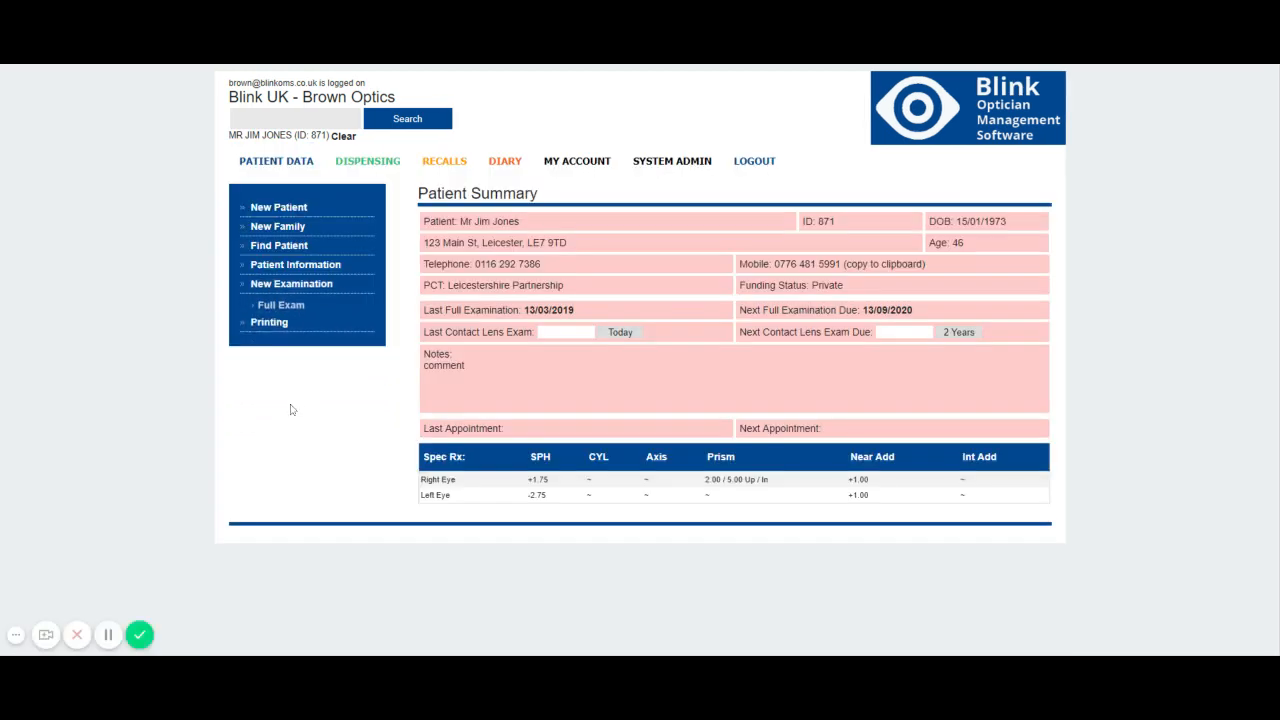
click(282, 306)
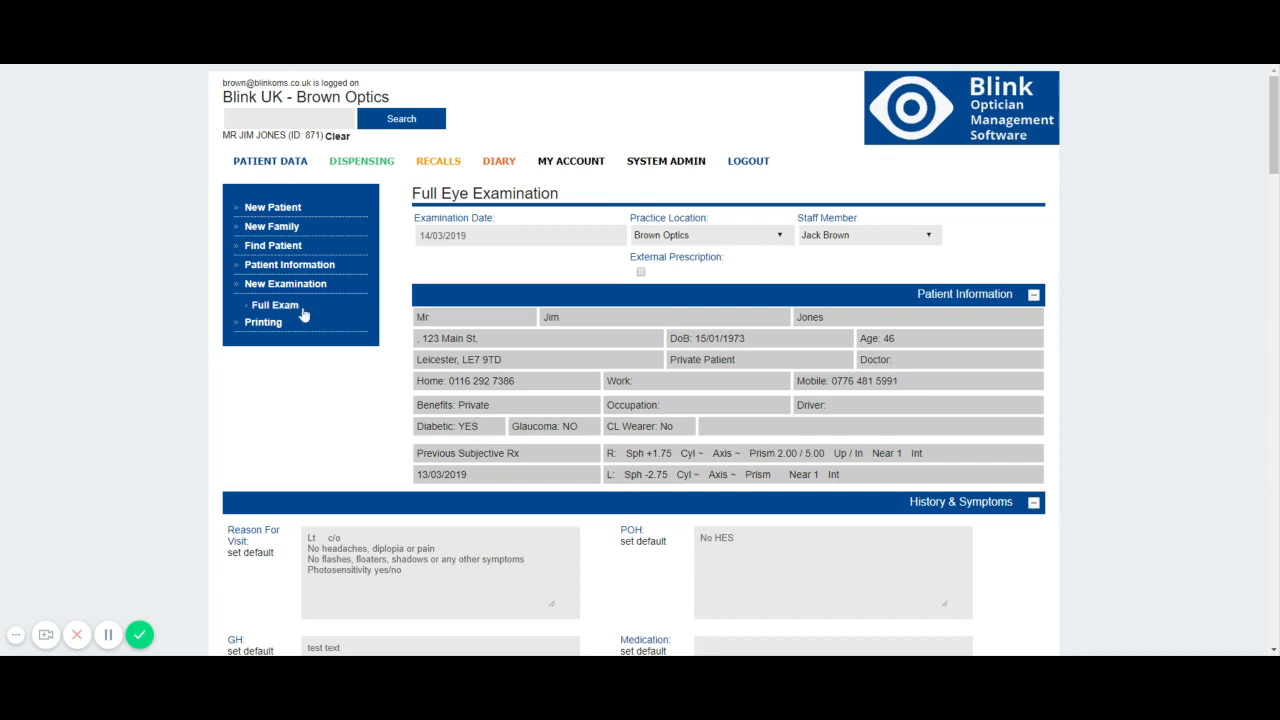
Review the carried-over patient information, history and symptoms, and medication entries in the new examination
scroll(735, 450, down, 3)
scroll(735, 457, down, 1)
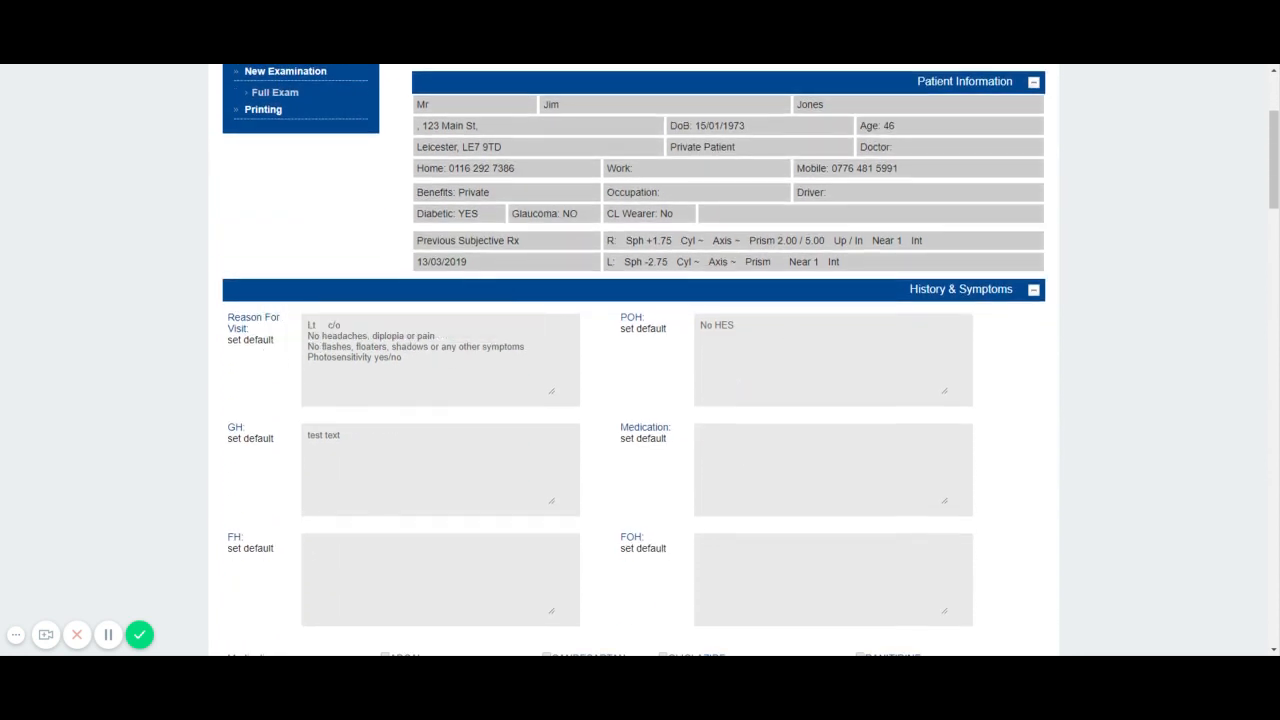
scroll(623, 431, down, 3)
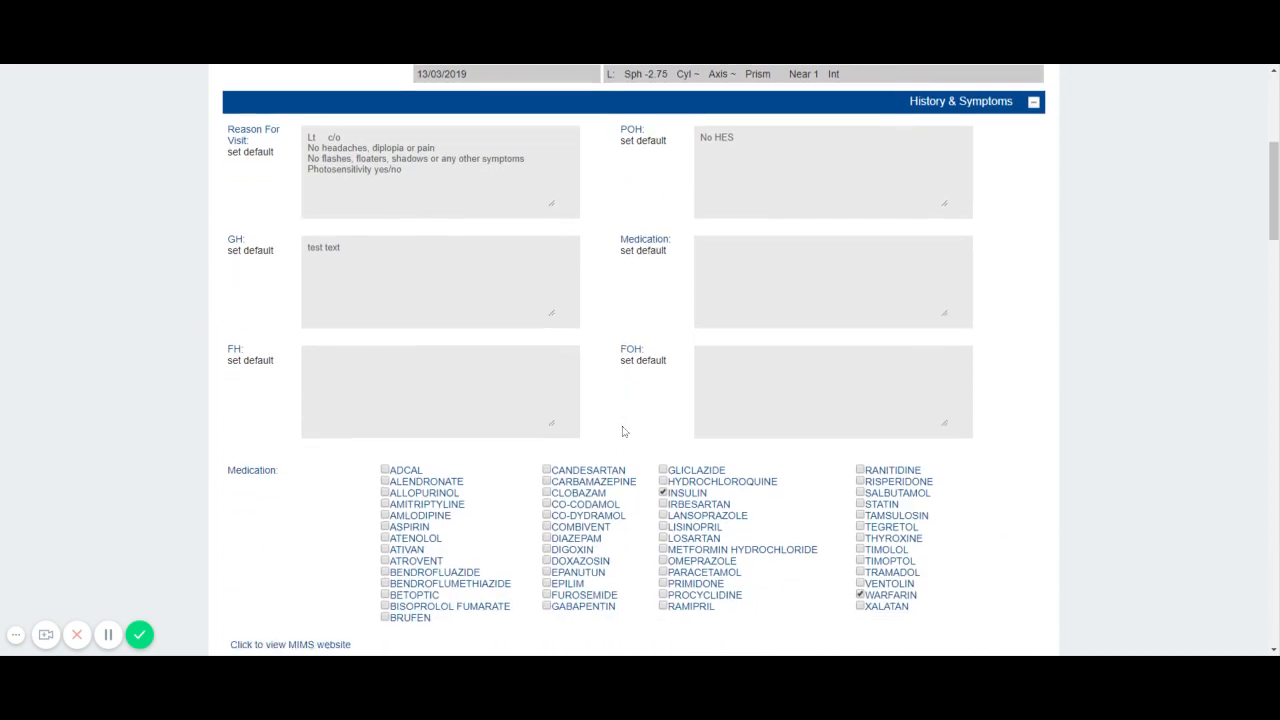
scroll(608, 414, down, 1)
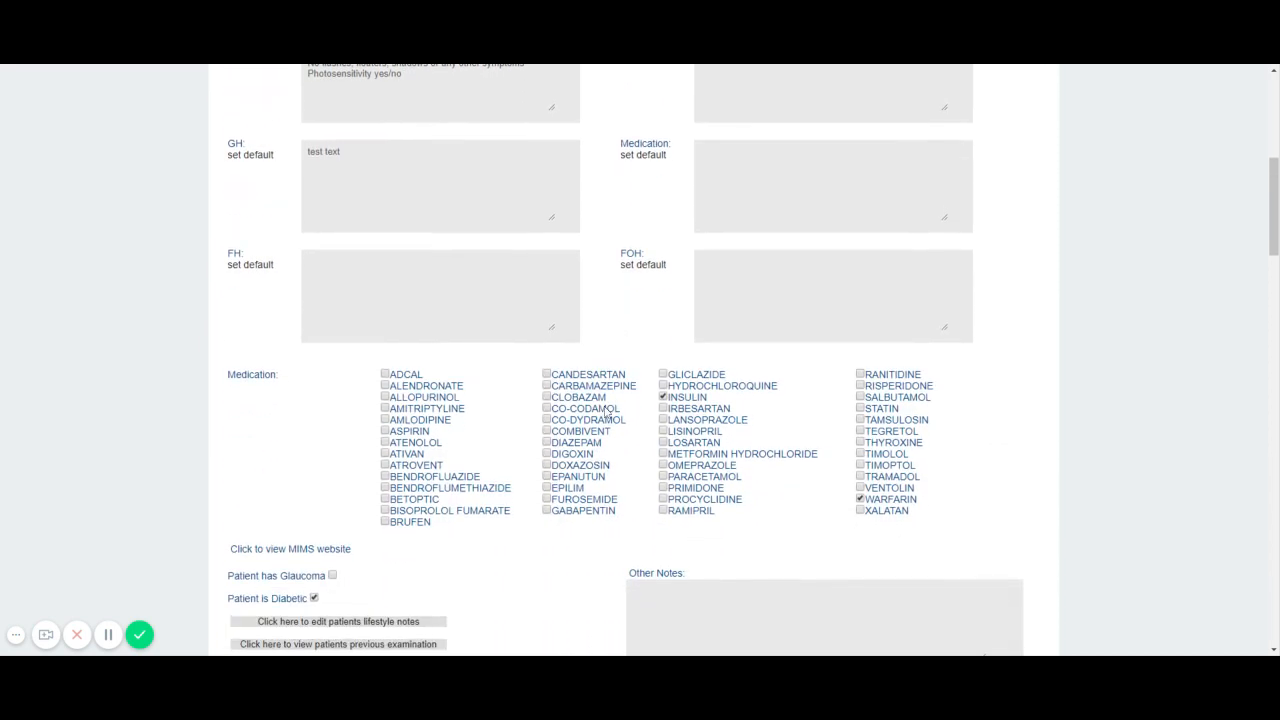
scroll(474, 409, down, 3)
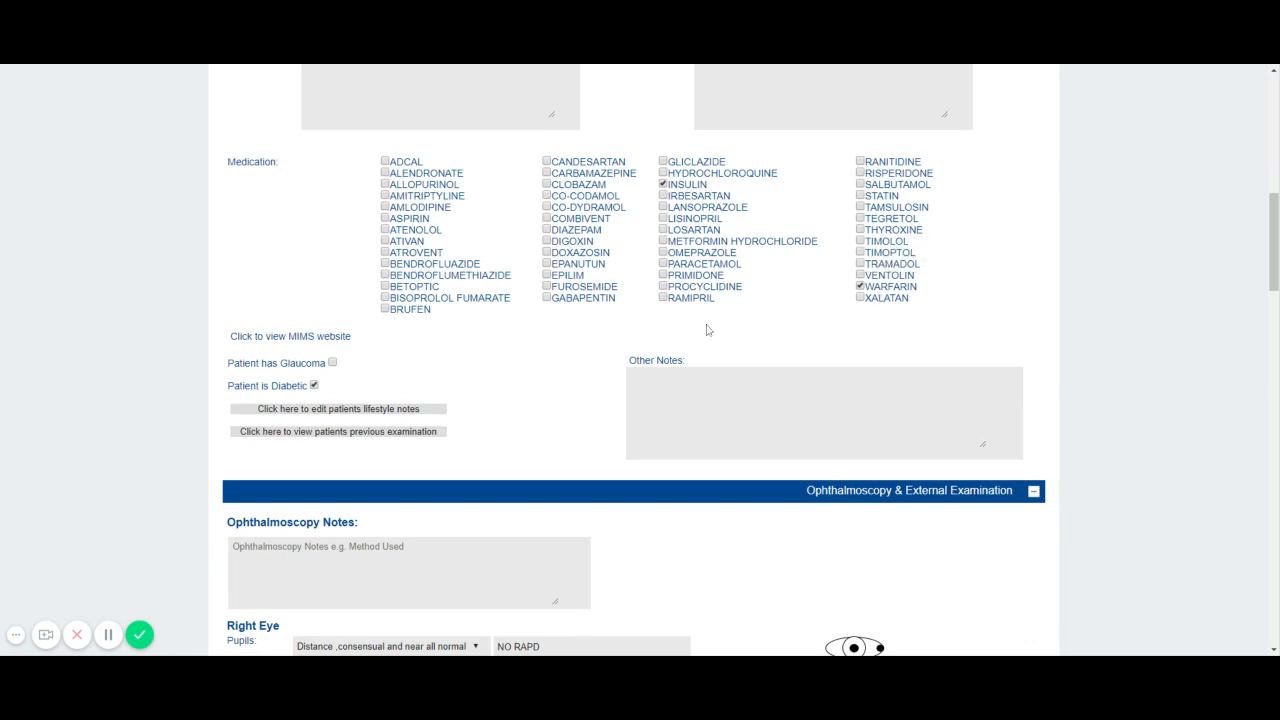
scroll(902, 258, up, 1)
scroll(902, 258, up, 3)
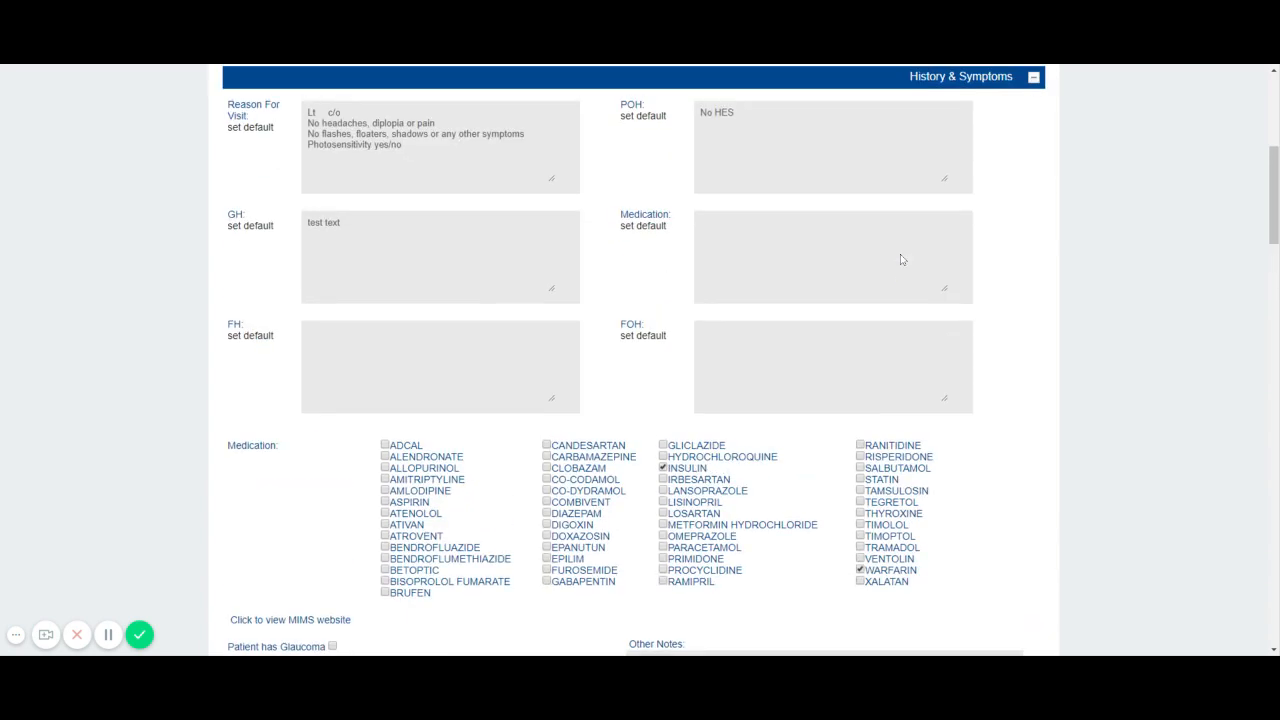
scroll(494, 243, down, 2)
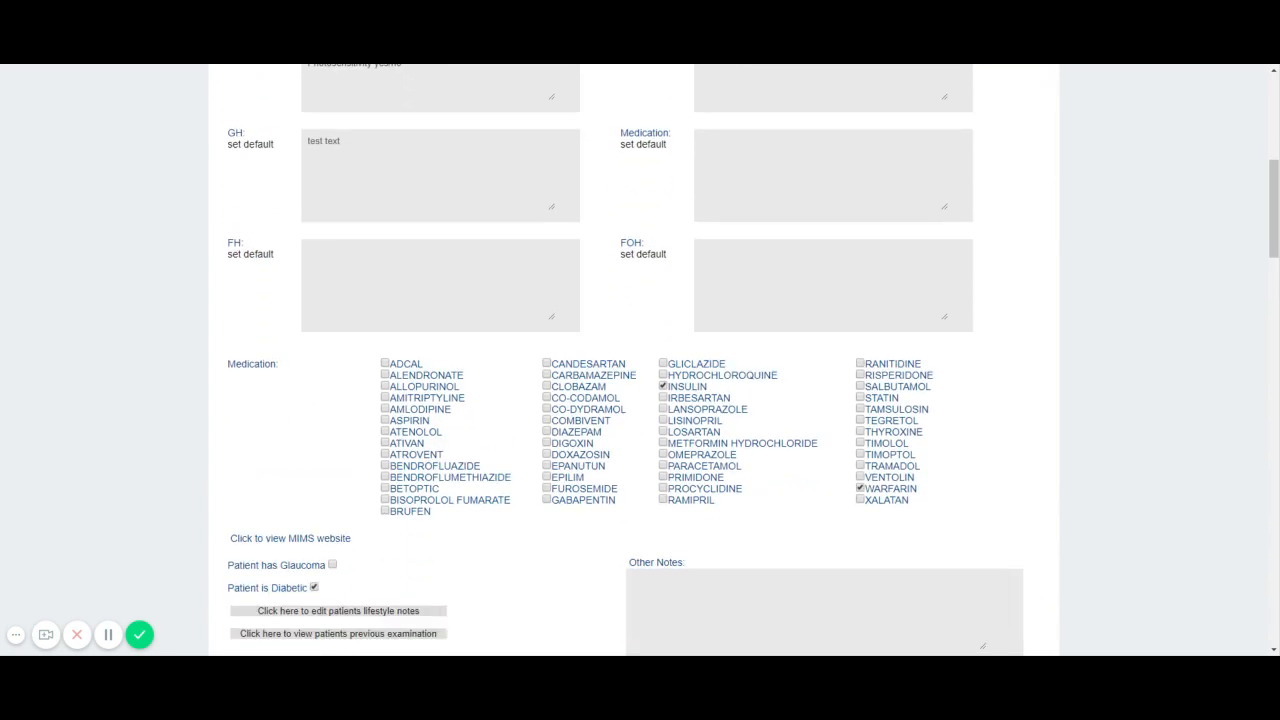
scroll(494, 243, up, 1)
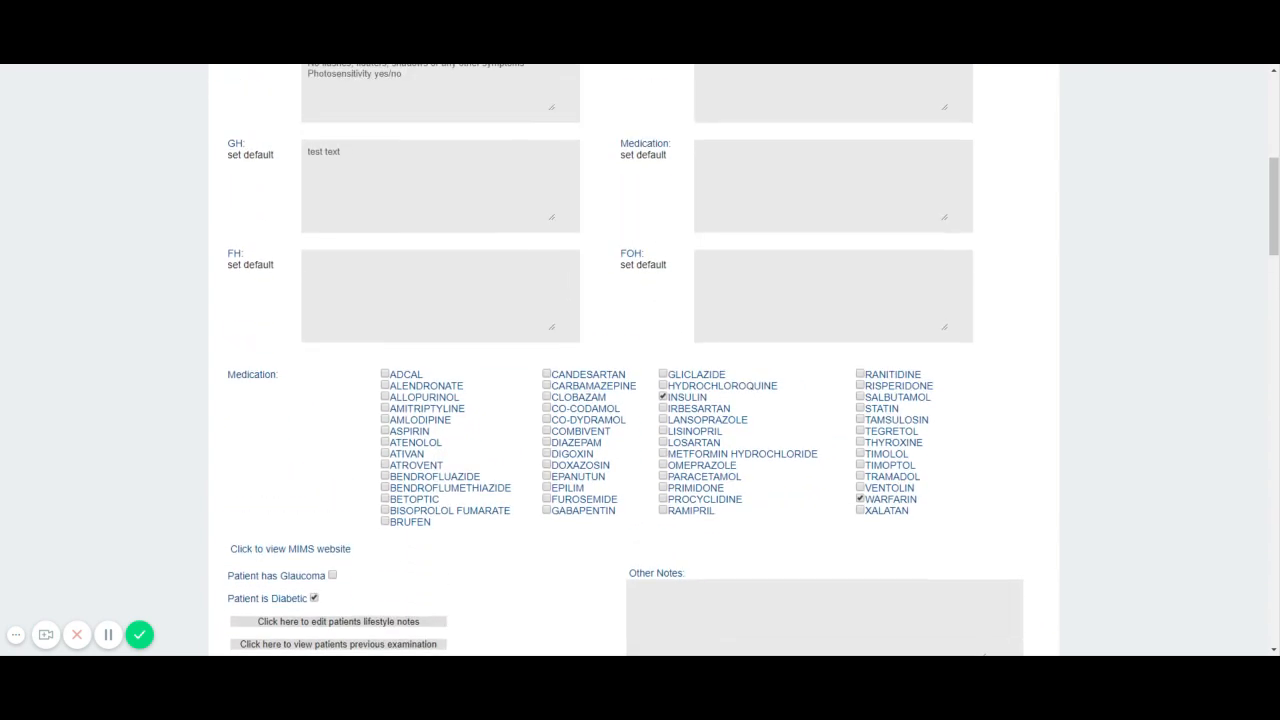
scroll(608, 277, up, 2)
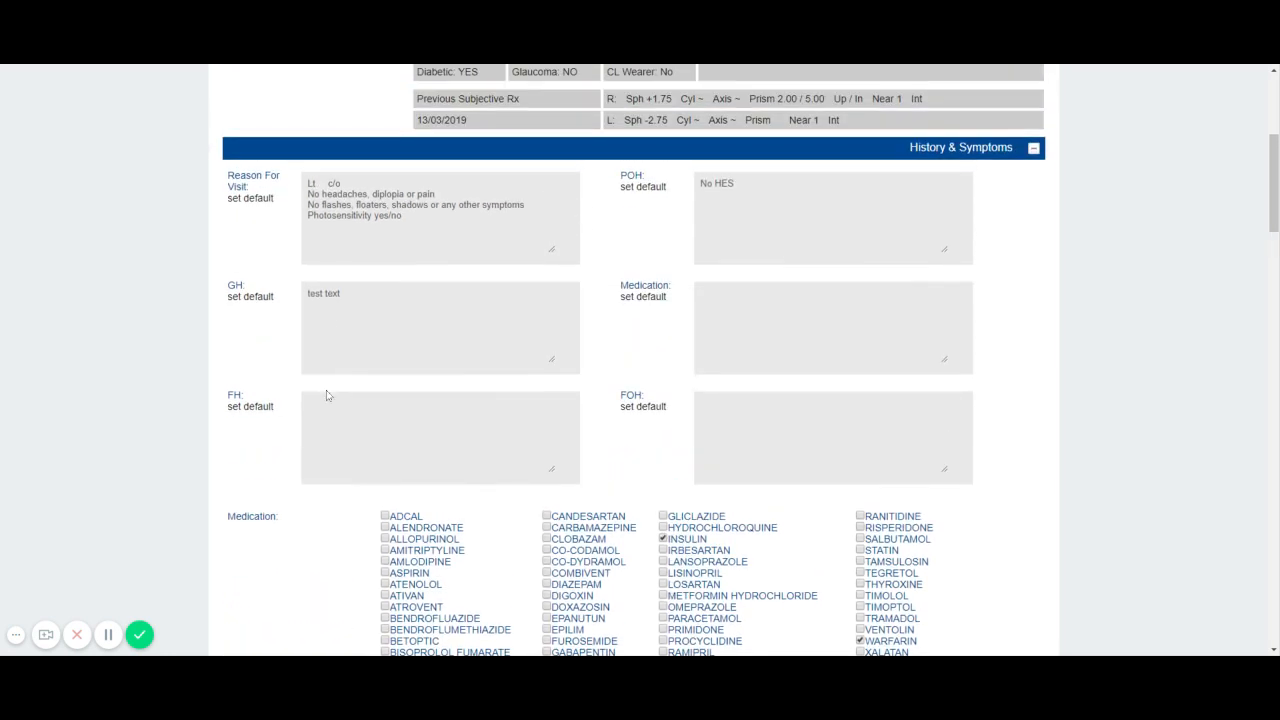
scroll(405, 370, down, 3)
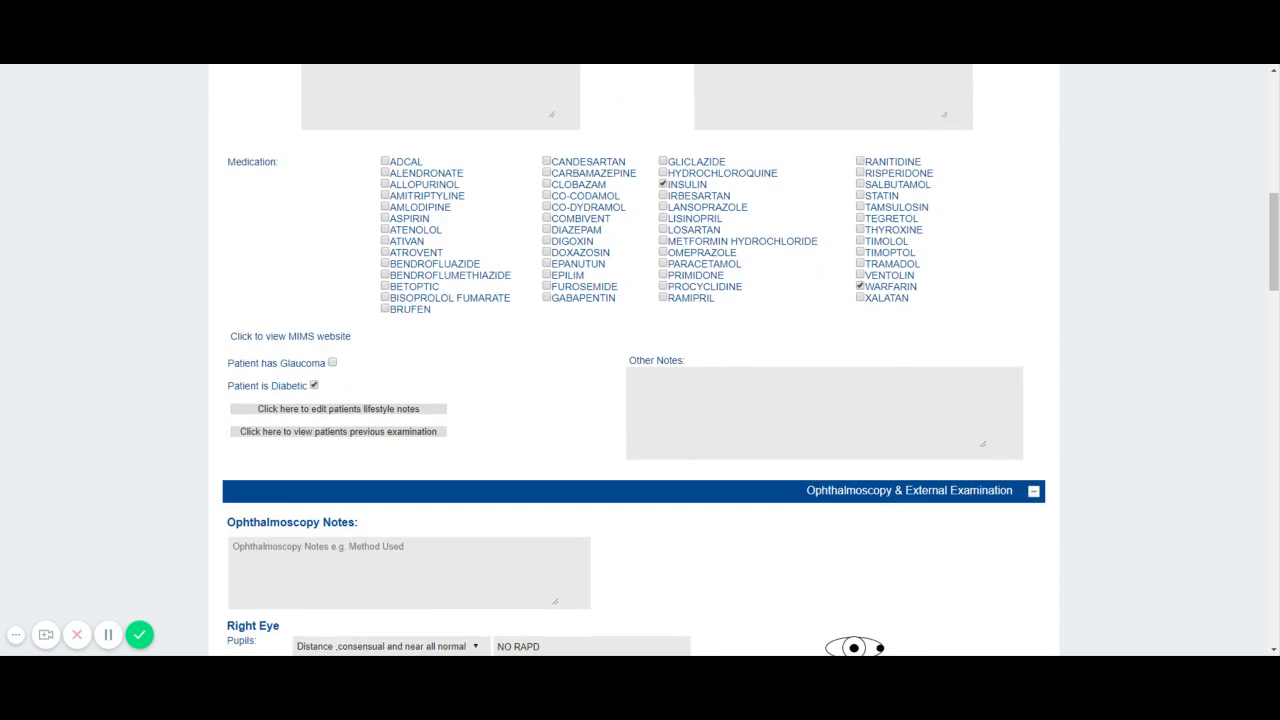
Enter "no change since last time" in the Other Notes of the History & Symptoms section
click(634, 380)
text(no ch)
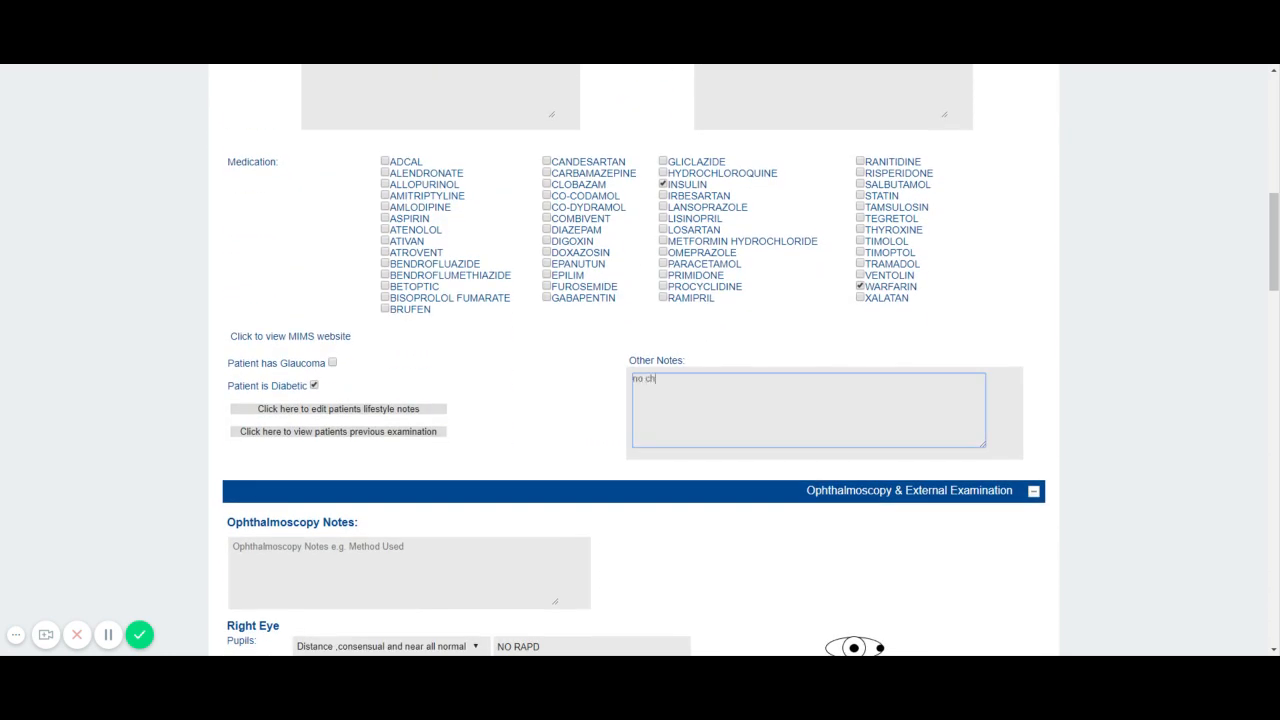
text(anggggge sinnnce las)
text(t time)
key(BackSpace)
key(BackSpace)
key(BackSpace)
key(BackSpace)
key(BackSpace)
key(BackSpace)
Review the pre-filled ophthalmoscopy findings for both eyes, the further investigative techniques and the refraction section through the recommendations
scroll(550, 340, down, 3)
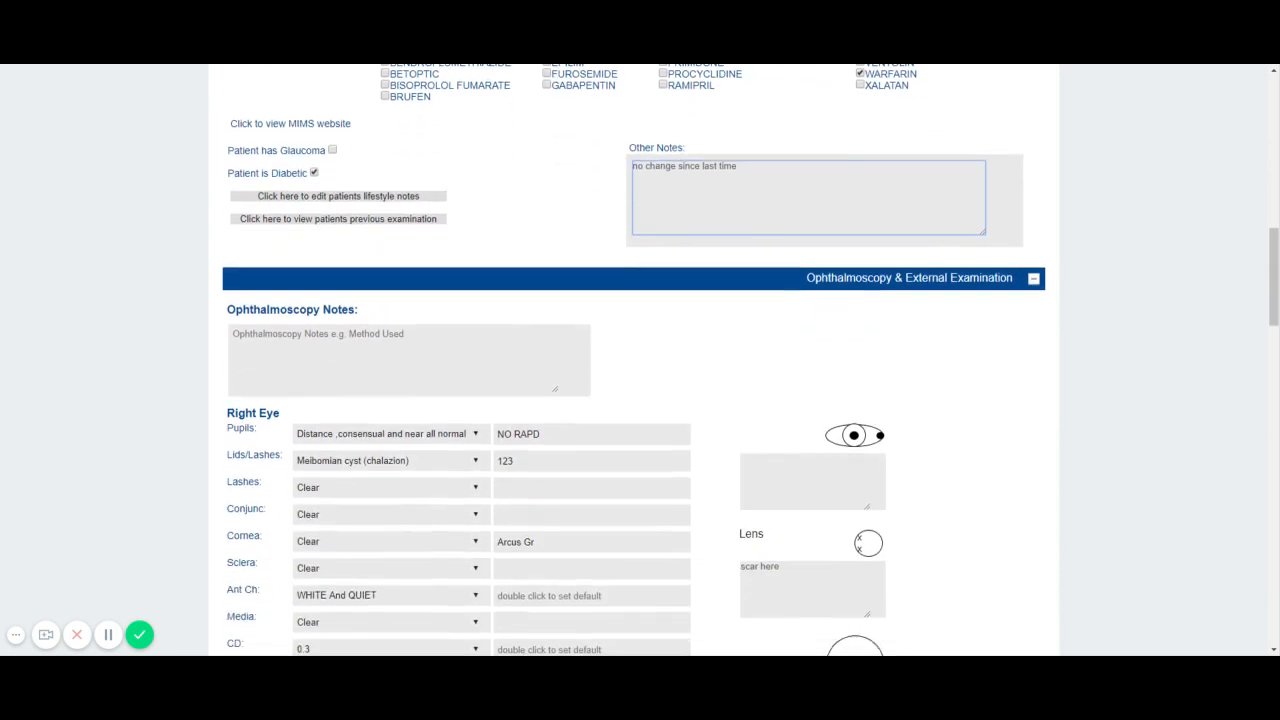
scroll(490, 295, down, 4)
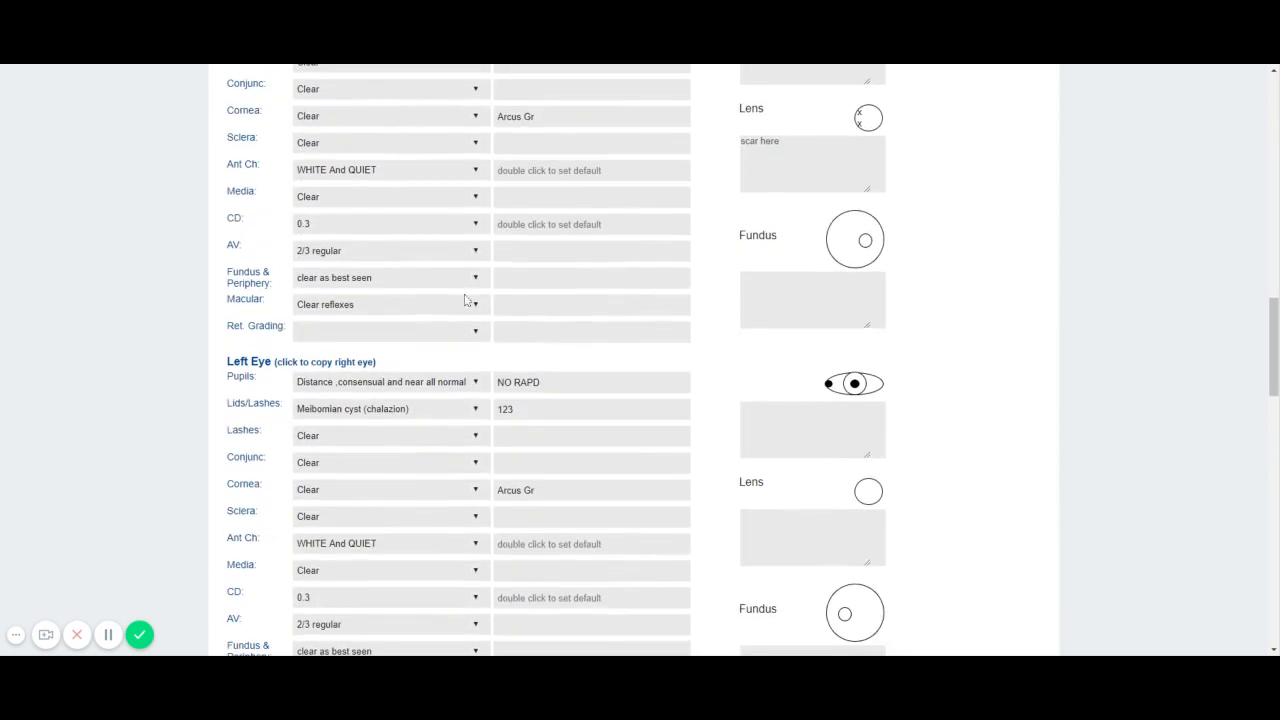
scroll(490, 295, down, 4)
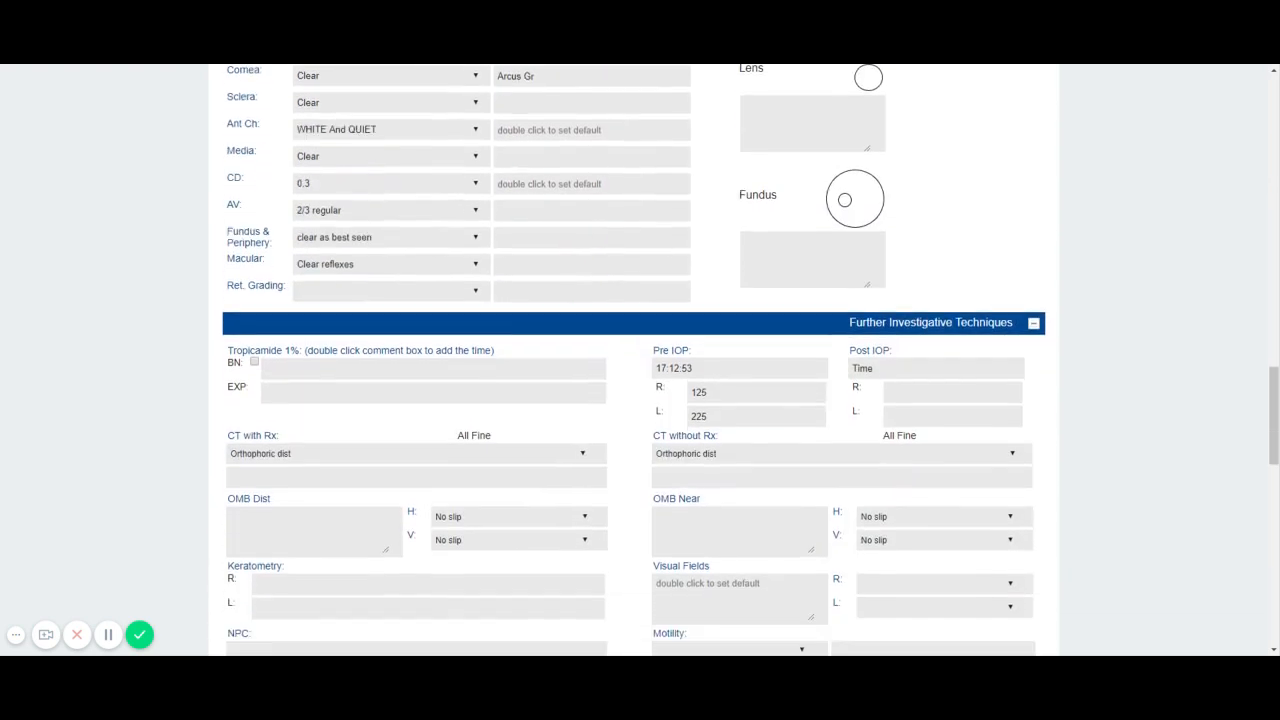
scroll(405, 247, down, 1)
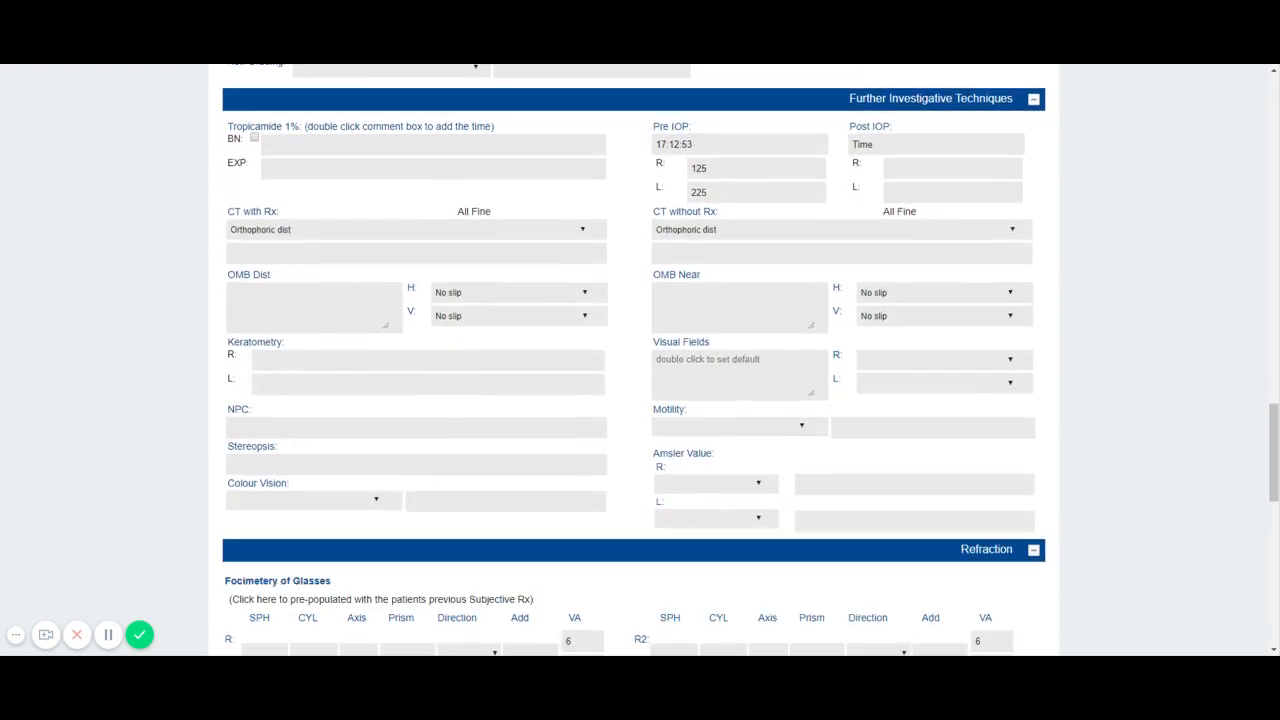
scroll(658, 397, down, 4)
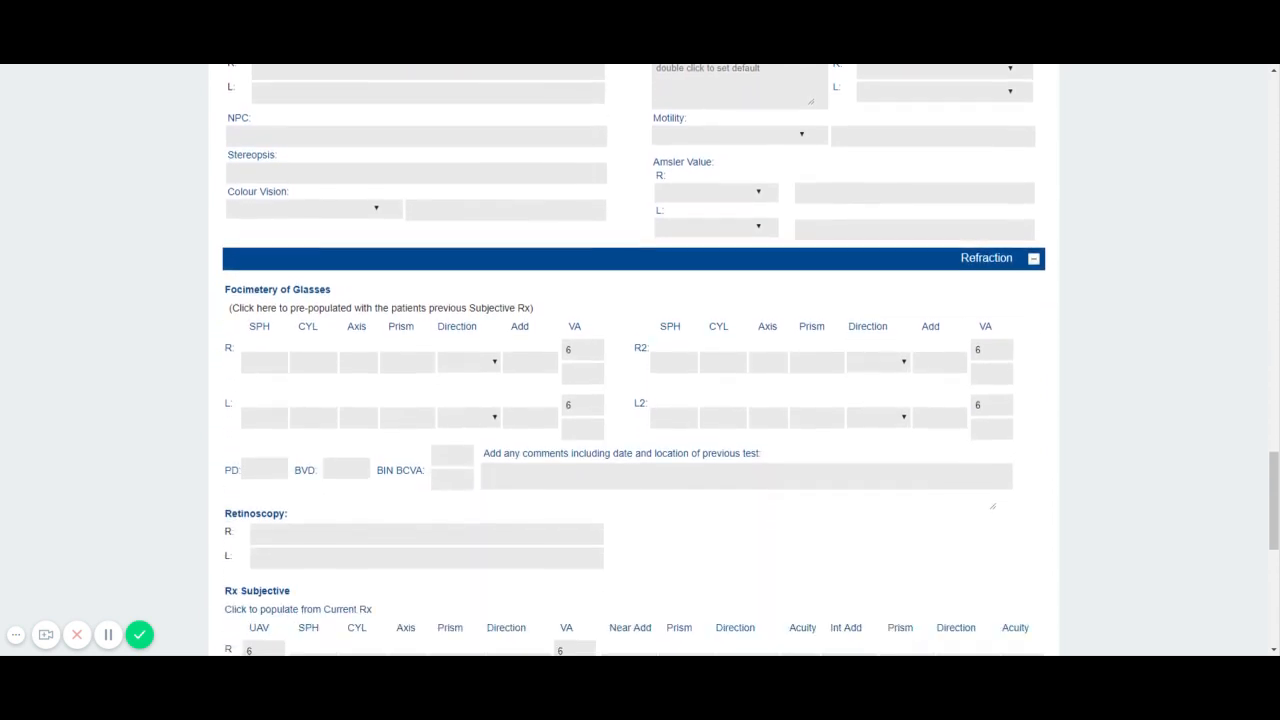
scroll(654, 397, down, 3)
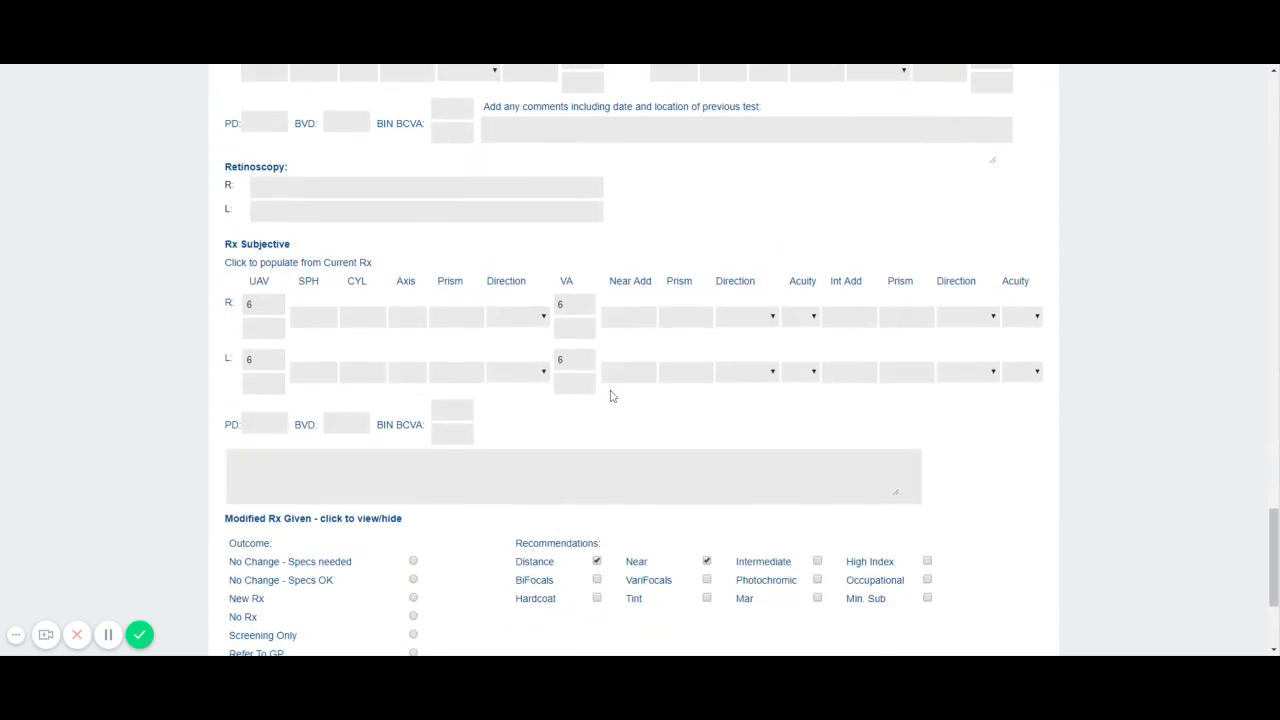
scroll(605, 395, down, 1)
scroll(603, 396, down, 1)
Pre-populate Focimetry of Glasses from the patient's previous subjective Rx, and fill Rx Subjective from the current Rx
scroll(603, 396, up, 5)
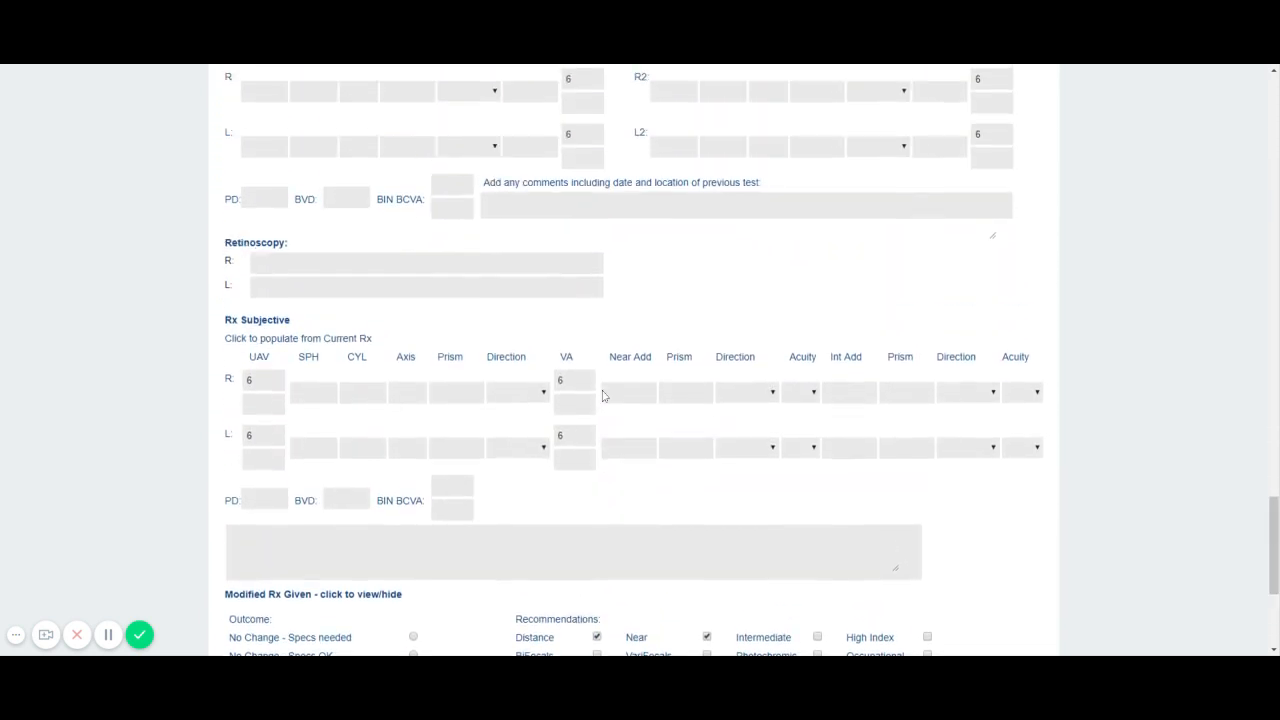
scroll(603, 396, up, 1)
scroll(603, 396, down, 2)
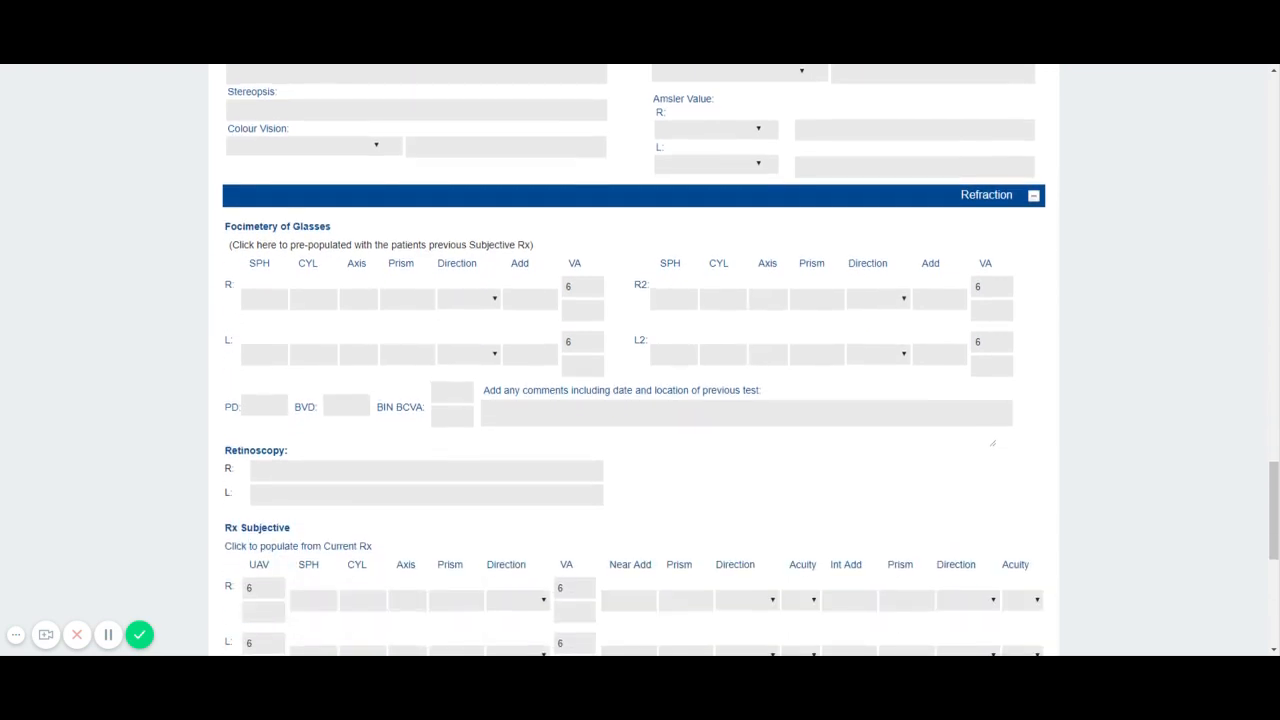
scroll(683, 394, down, 2)
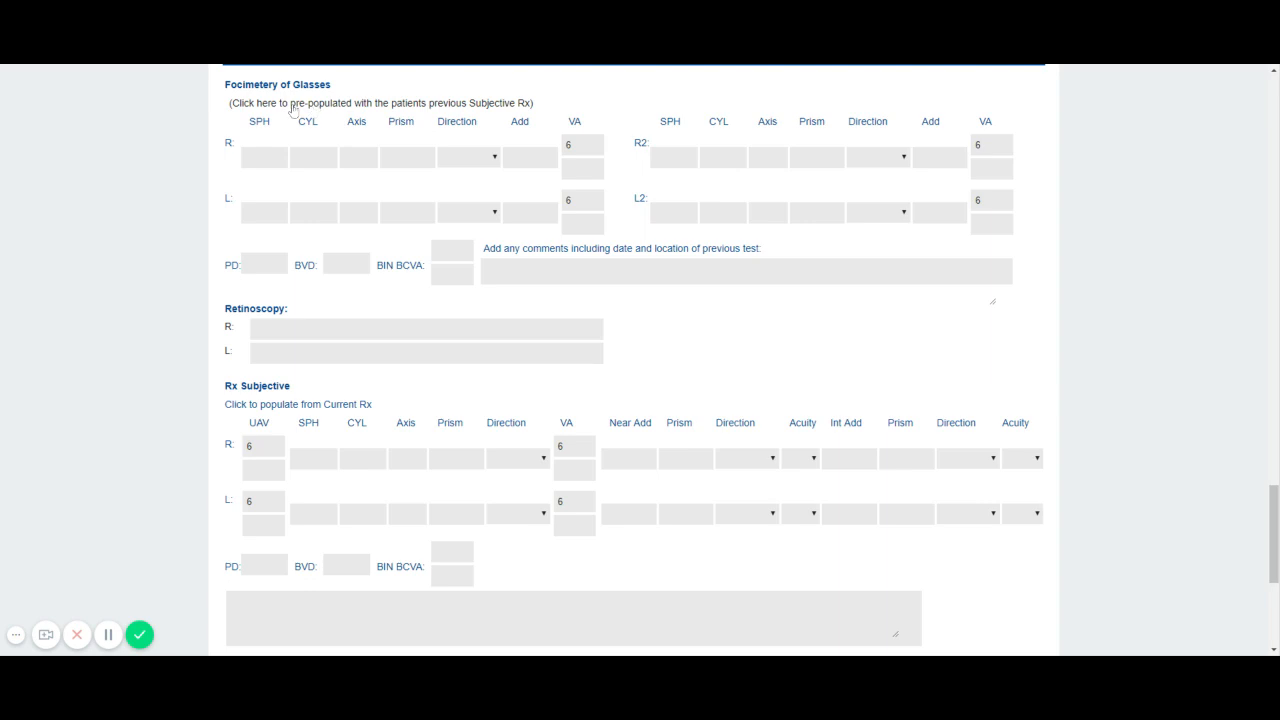
click(491, 108)
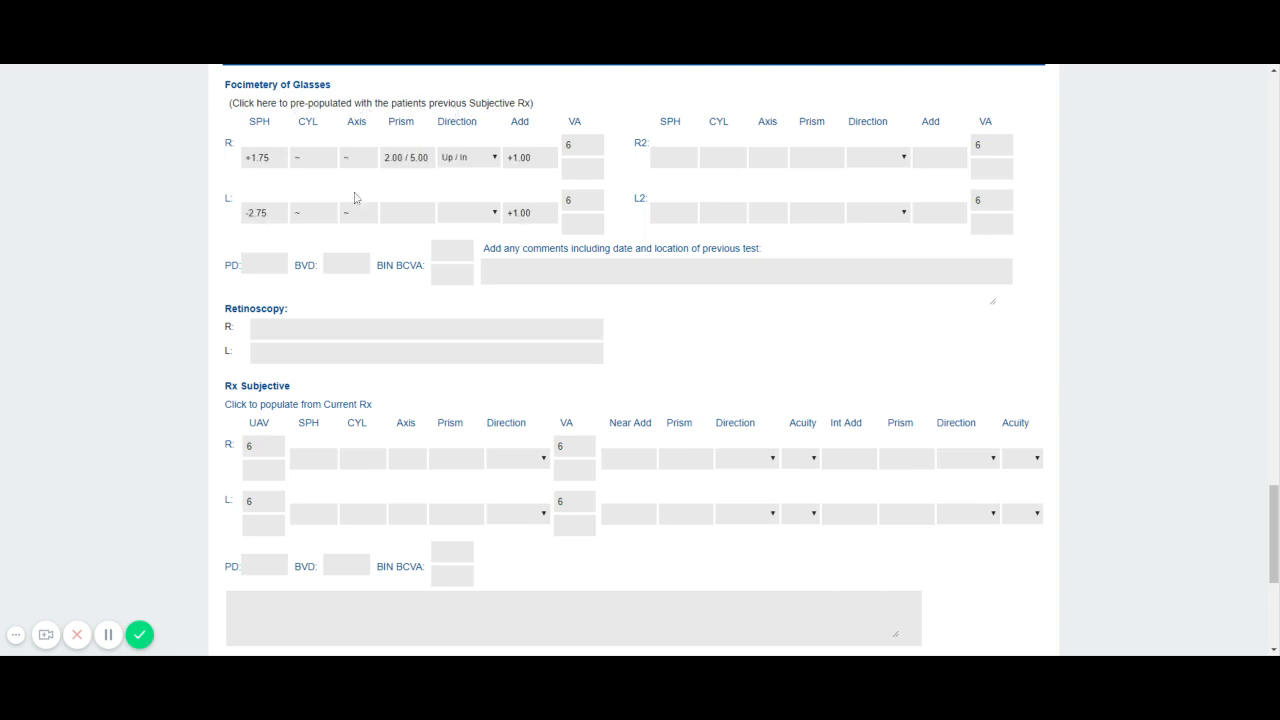
click(329, 413)
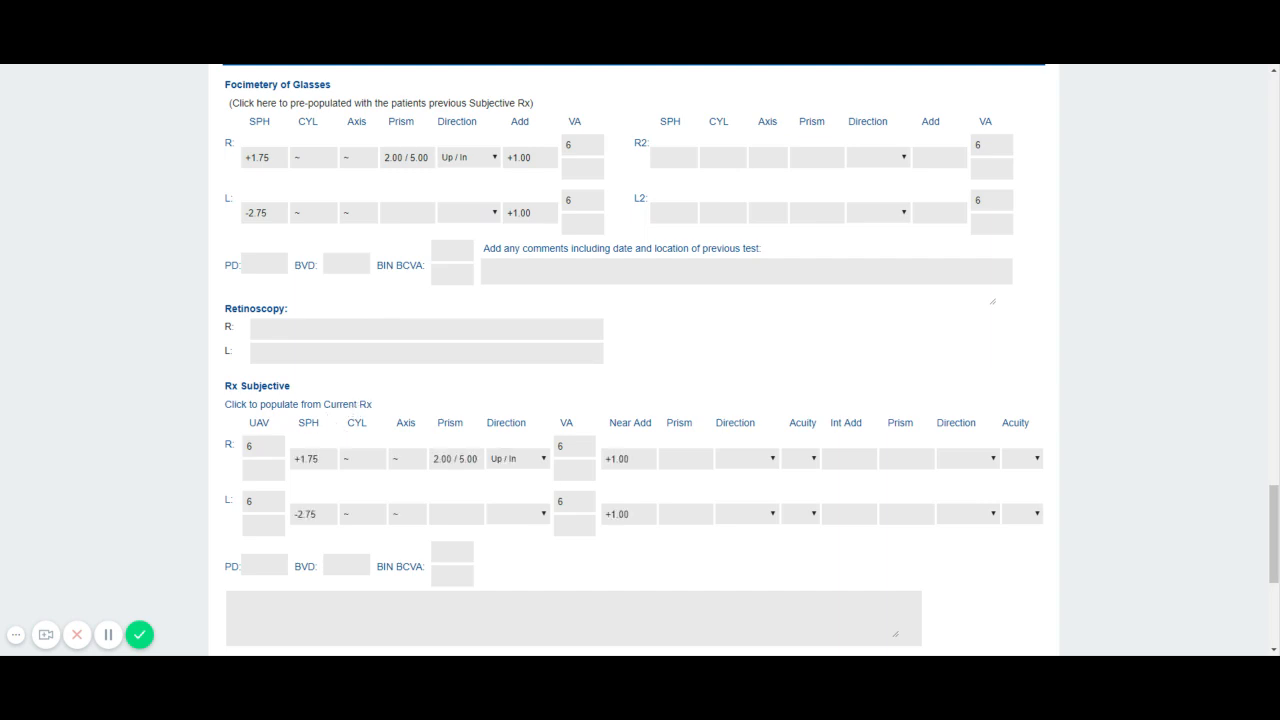
Save the examination with the outcome No Change - Specs needed, and close the examination summary
scroll(470, 445, down, 1)
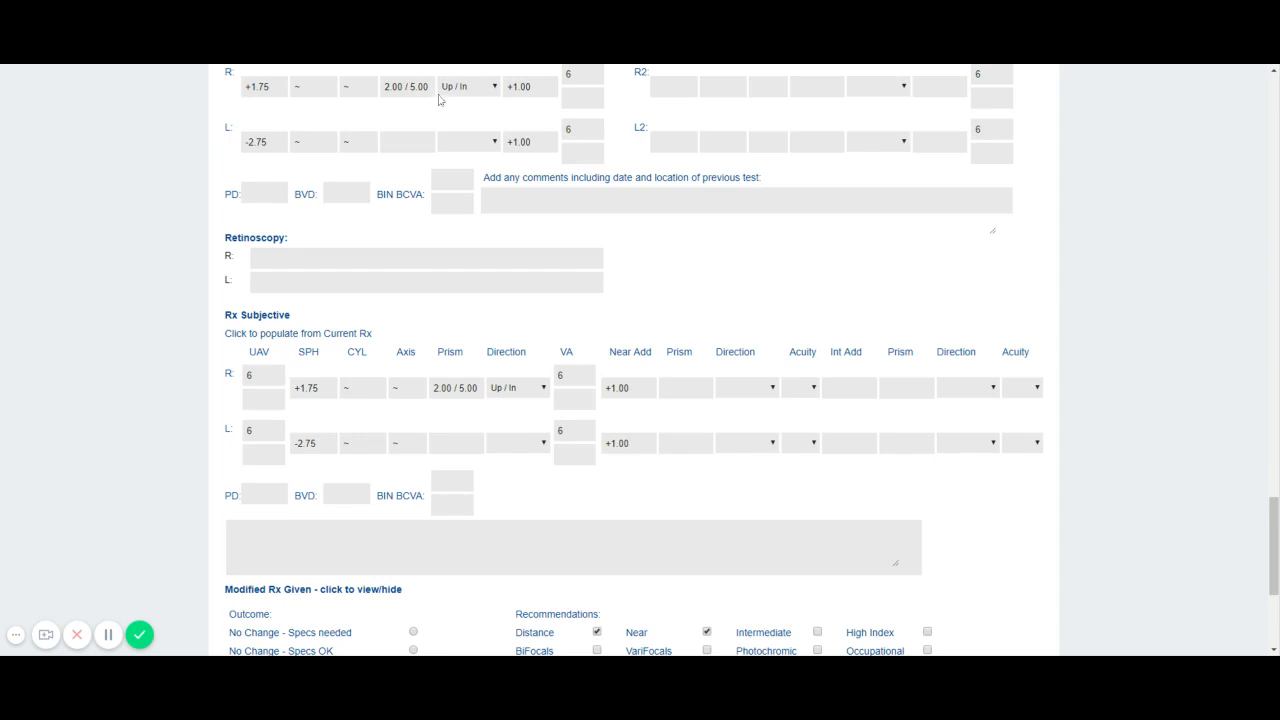
scroll(500, 340, down, 2)
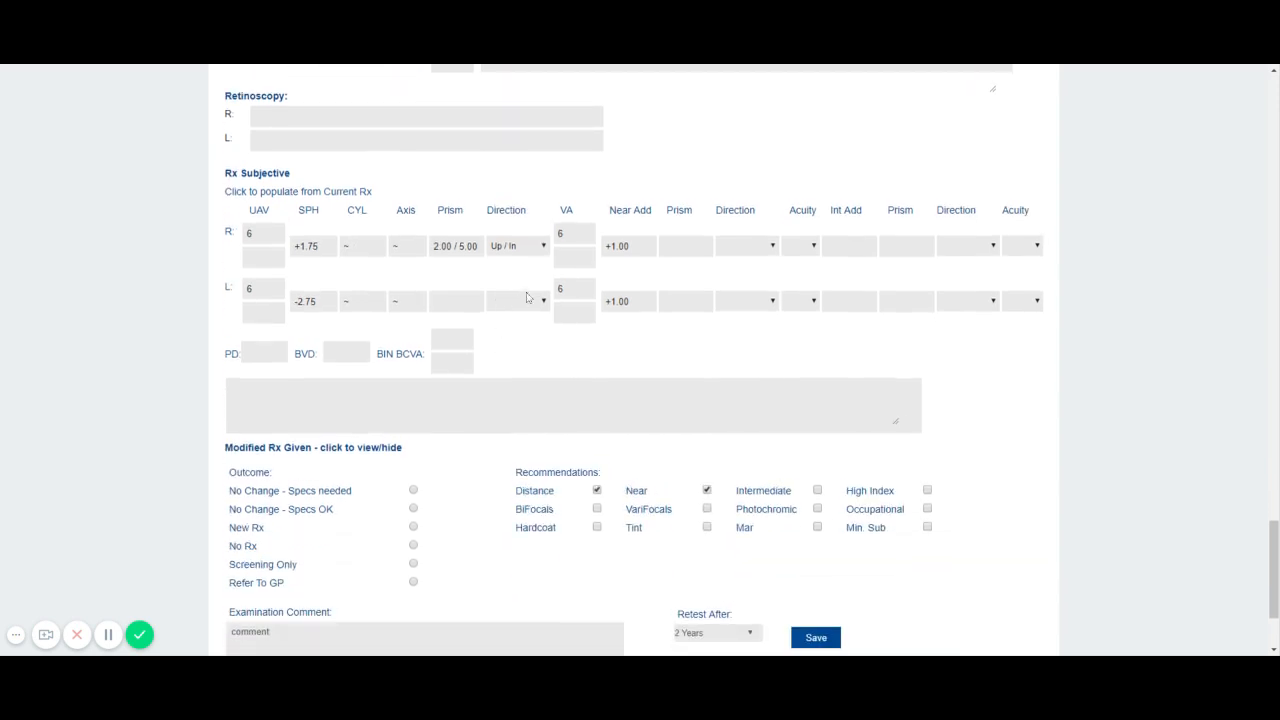
scroll(500, 330, down, 2)
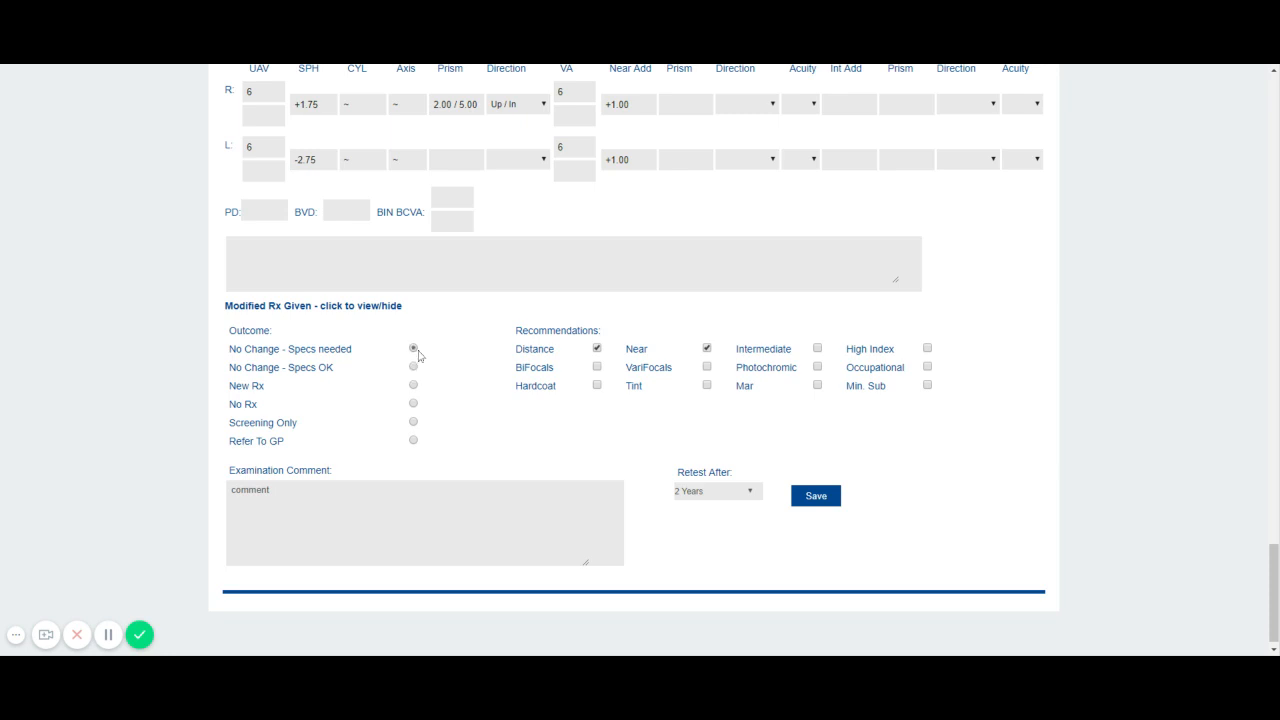
click(820, 496)
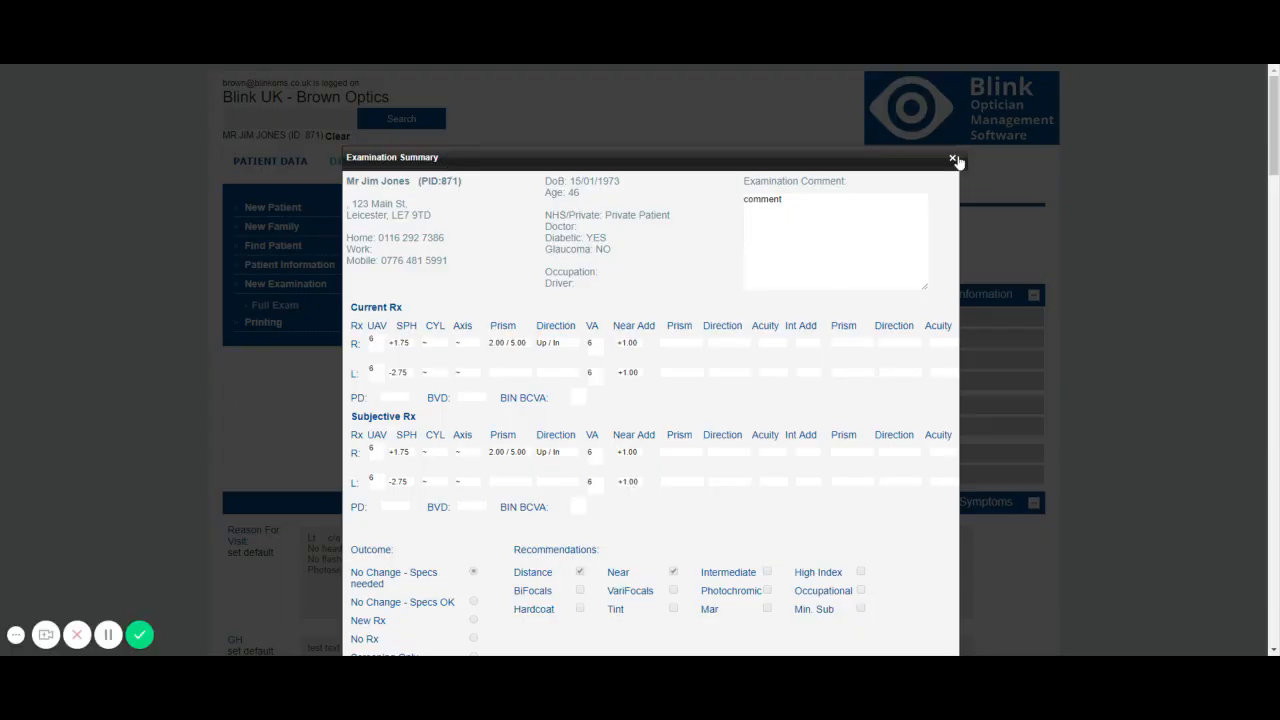
click(953, 160)
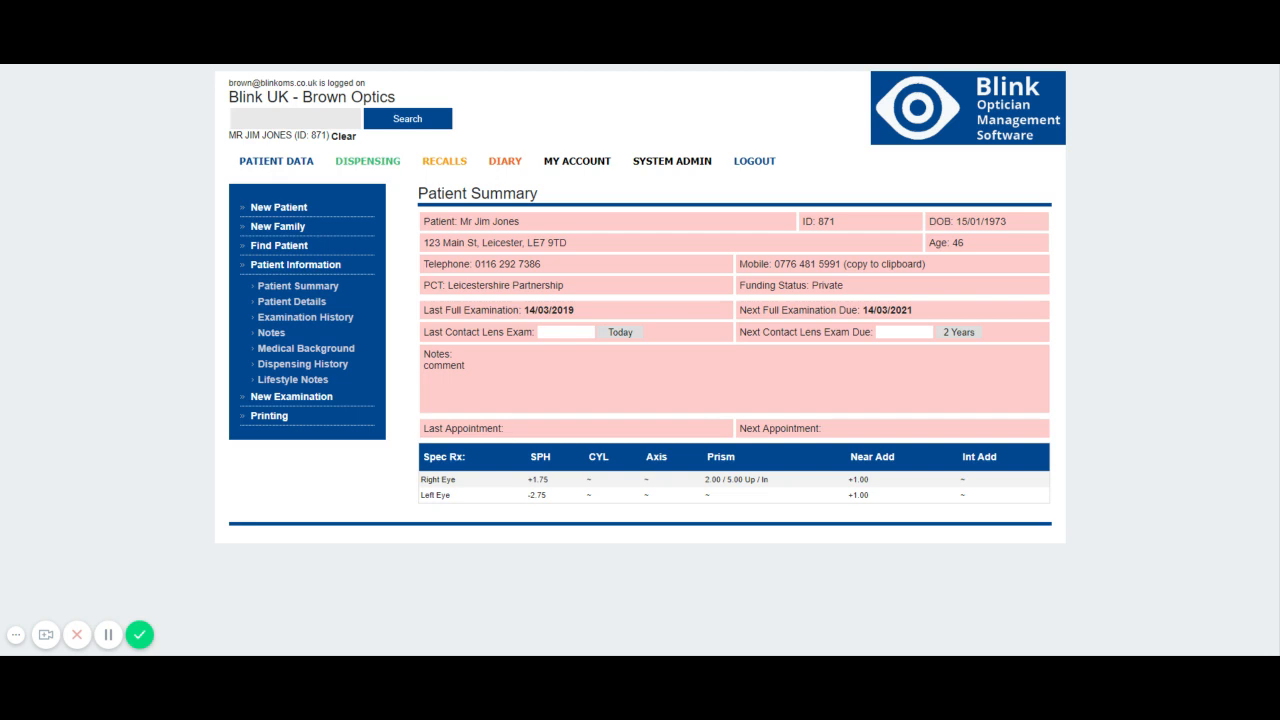
click(110, 637)
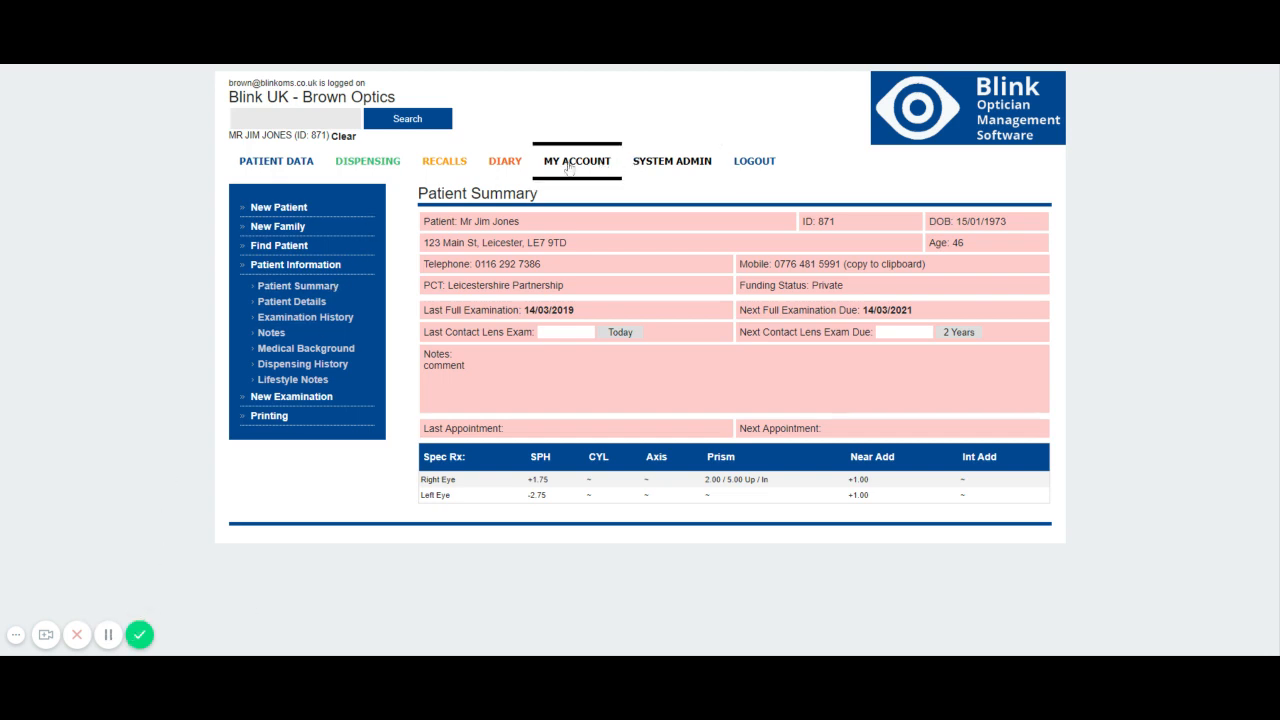
Show the printing options available for the patient
click(274, 420)
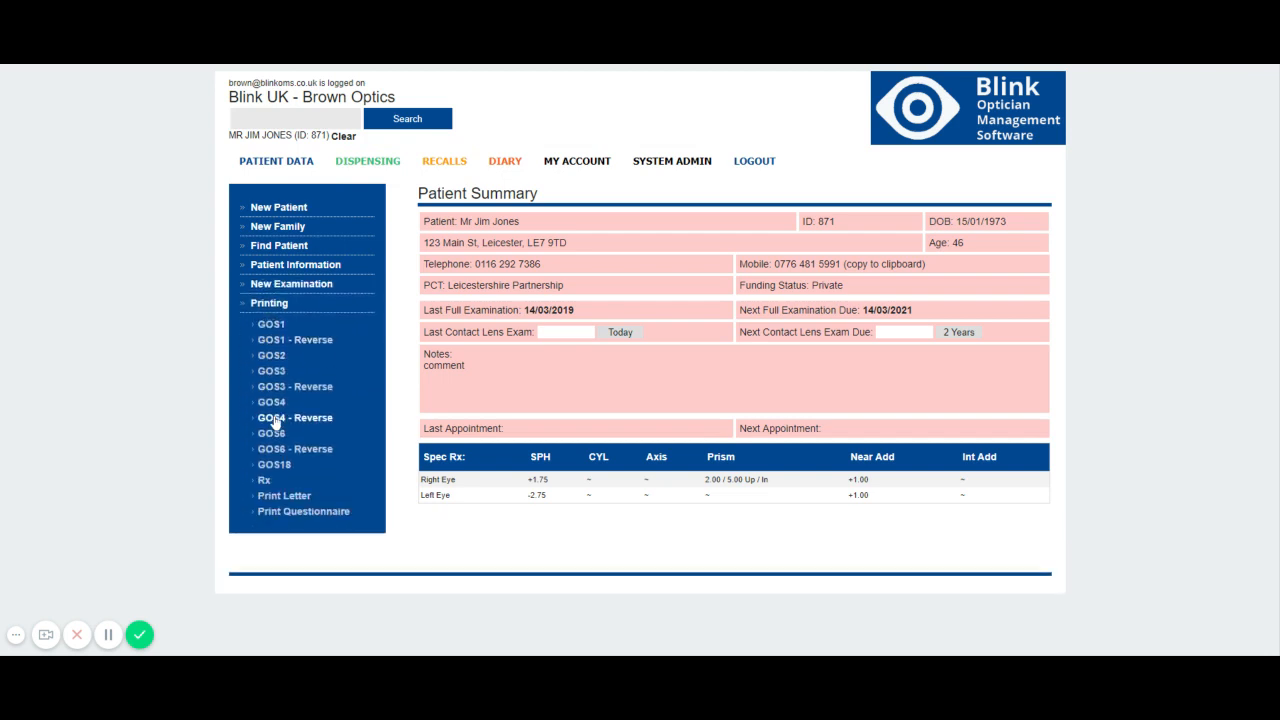